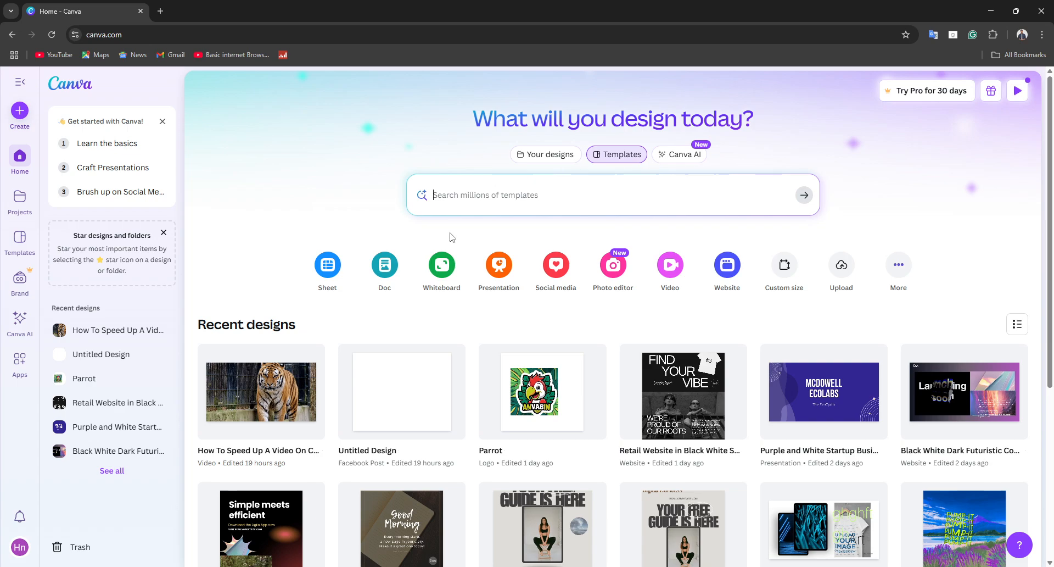
Step: Open the template search, then look up "instagram carousel posts" on Google in a new browser tab and show the image results
{"action": "left_click", "coordinate": [474, 206]}
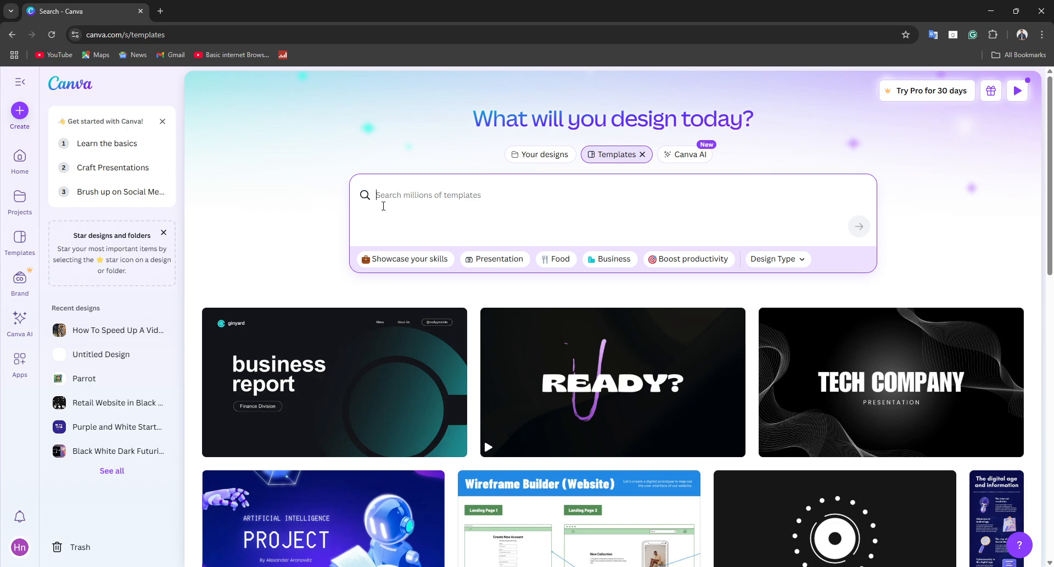
{"action": "left_click", "coordinate": [159, 6]}
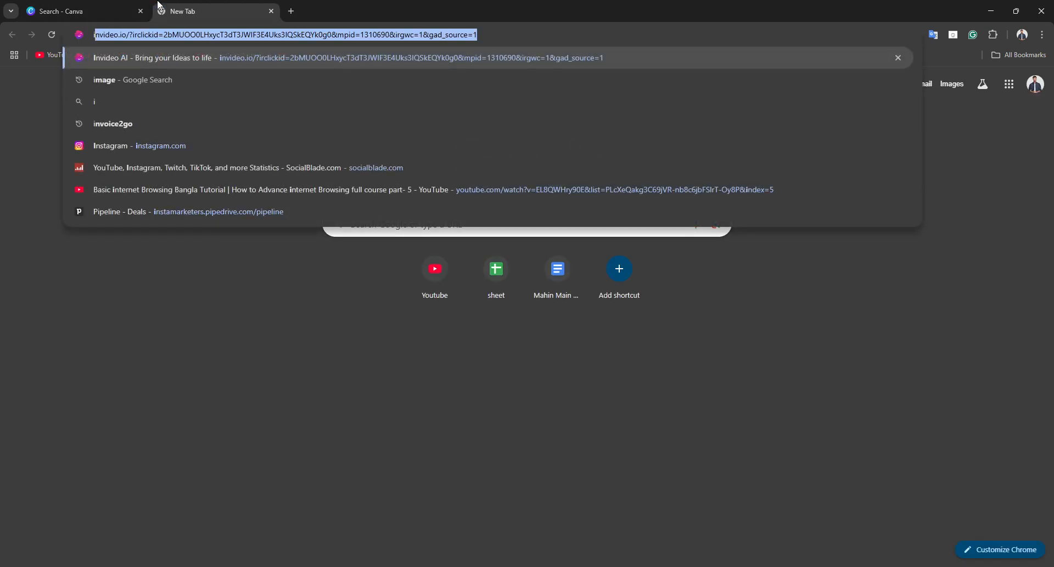
{"action": "type", "text": "instagra"}
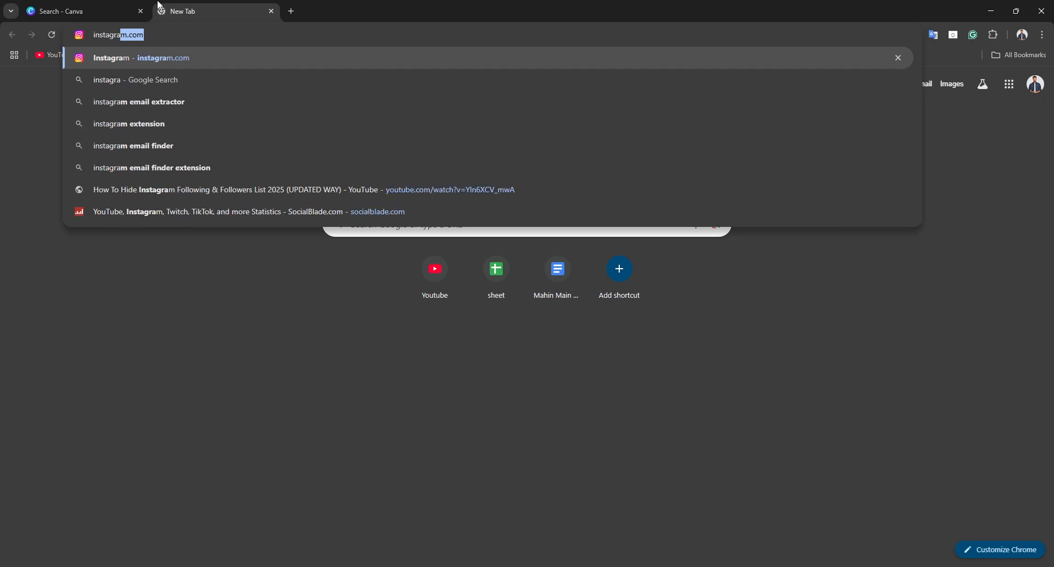
{"action": "type", "text": "m carousel "}
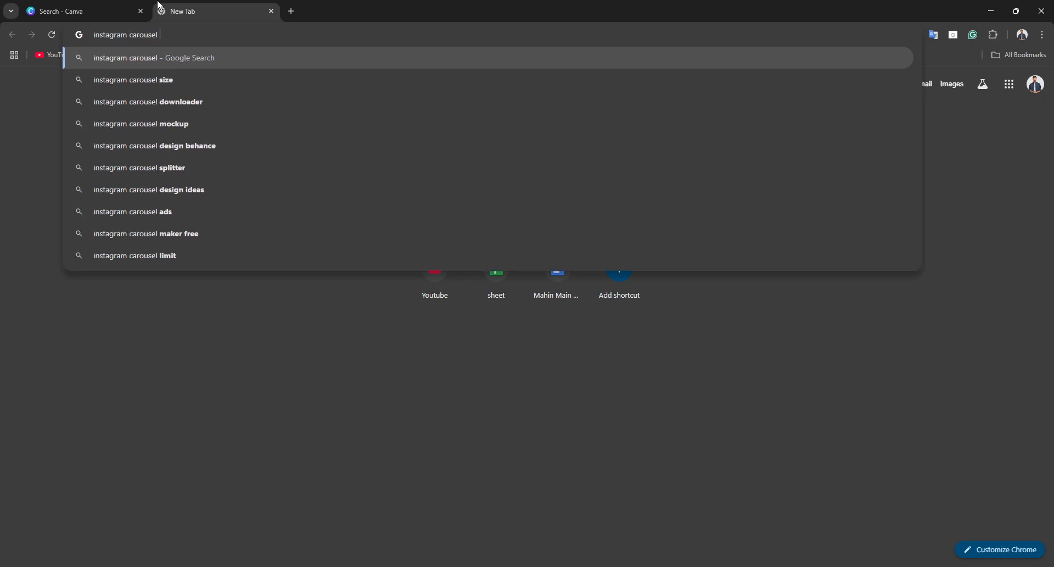
{"action": "type", "text": "posts"}
{"action": "key", "text": "Return"}
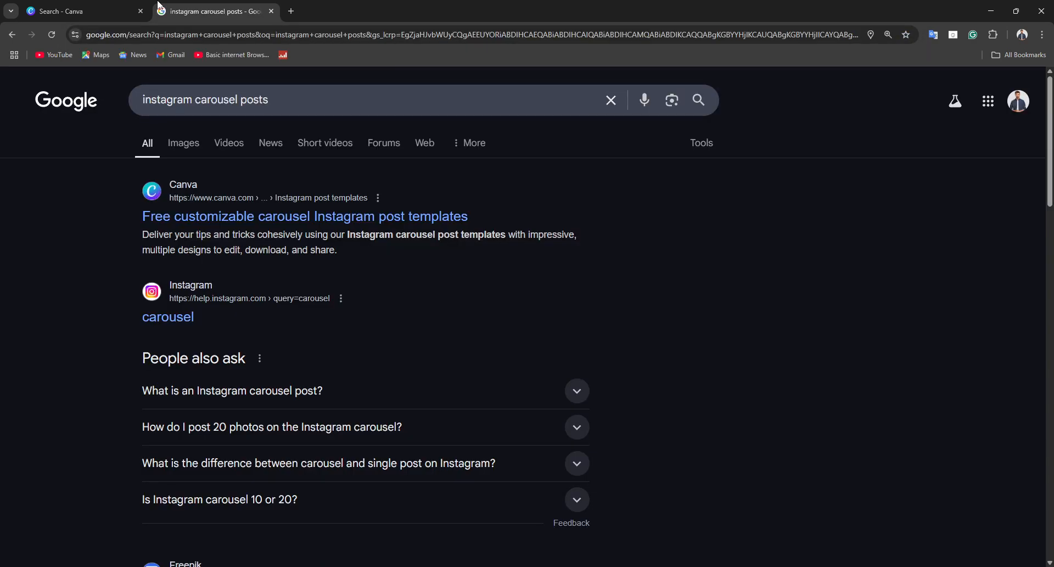
{"action": "left_click", "coordinate": [65, 6]}
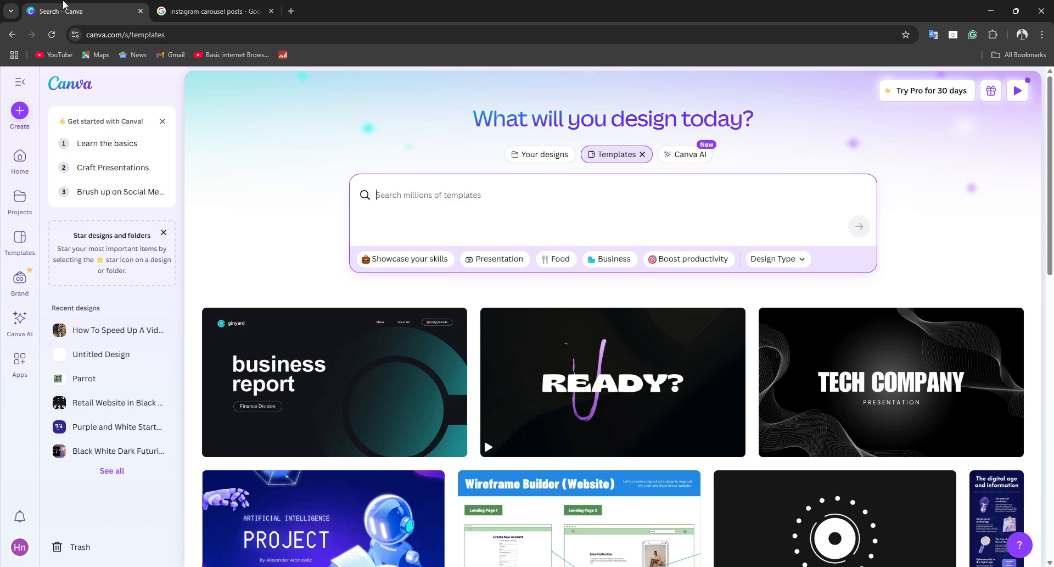
{"action": "left_click", "coordinate": [258, 5]}
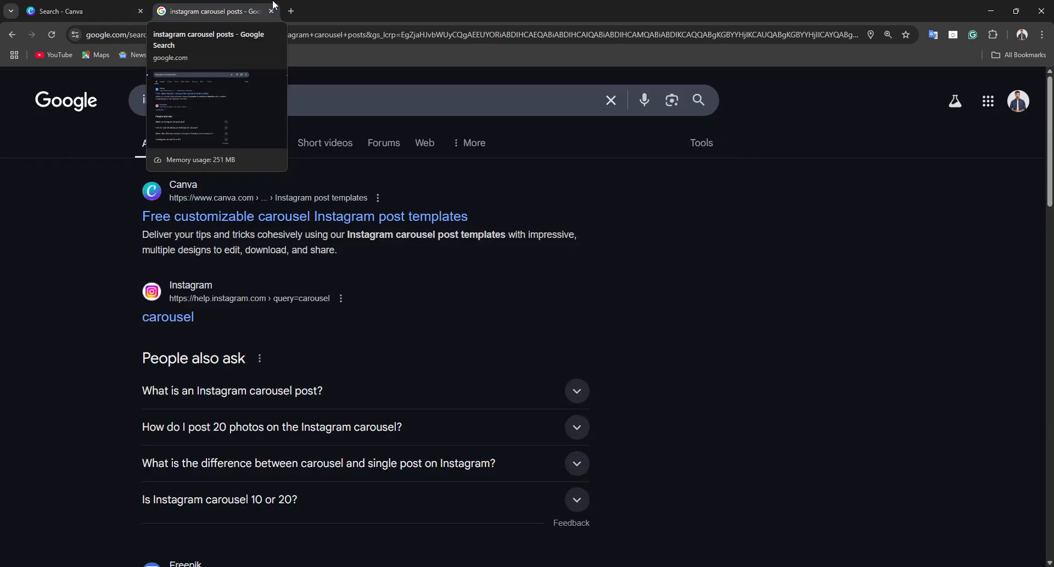
{"action": "left_click", "coordinate": [185, 141]}
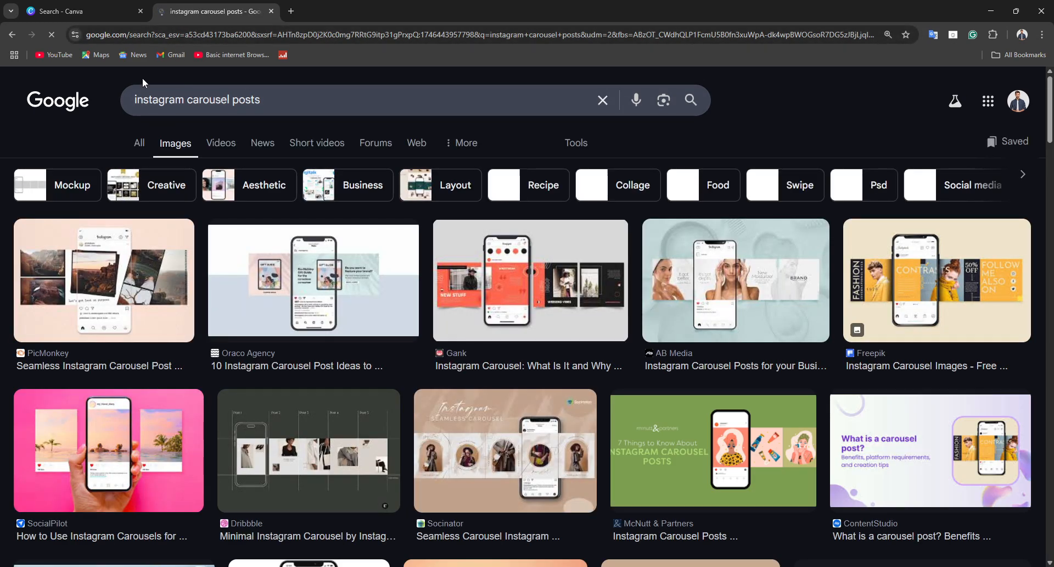
Step: Return to Canva, search the templates for "Instagram post" and browse the resulting designs
{"action": "left_click", "coordinate": [117, 6]}
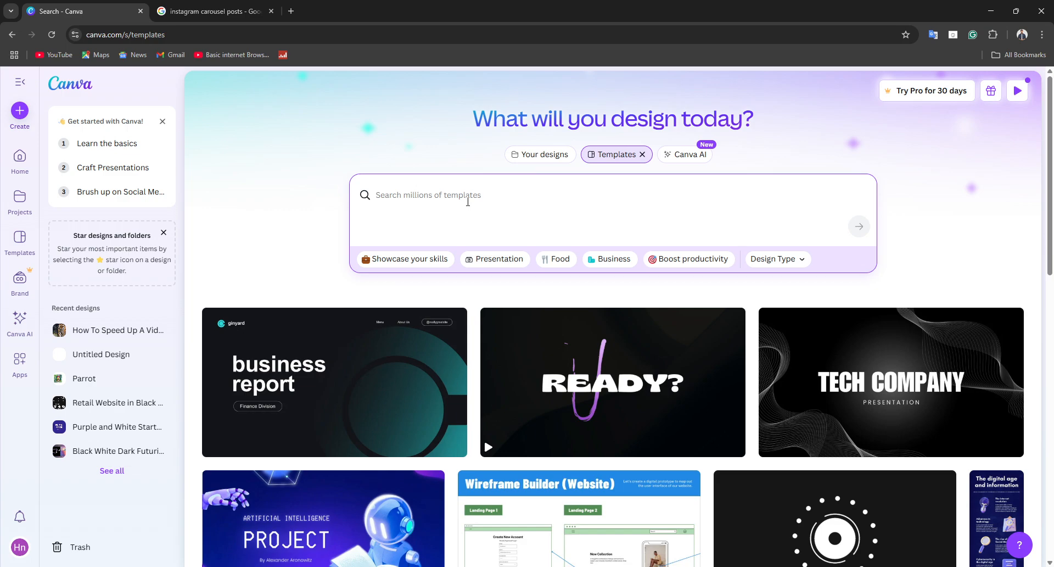
{"action": "type", "text": "ins"}
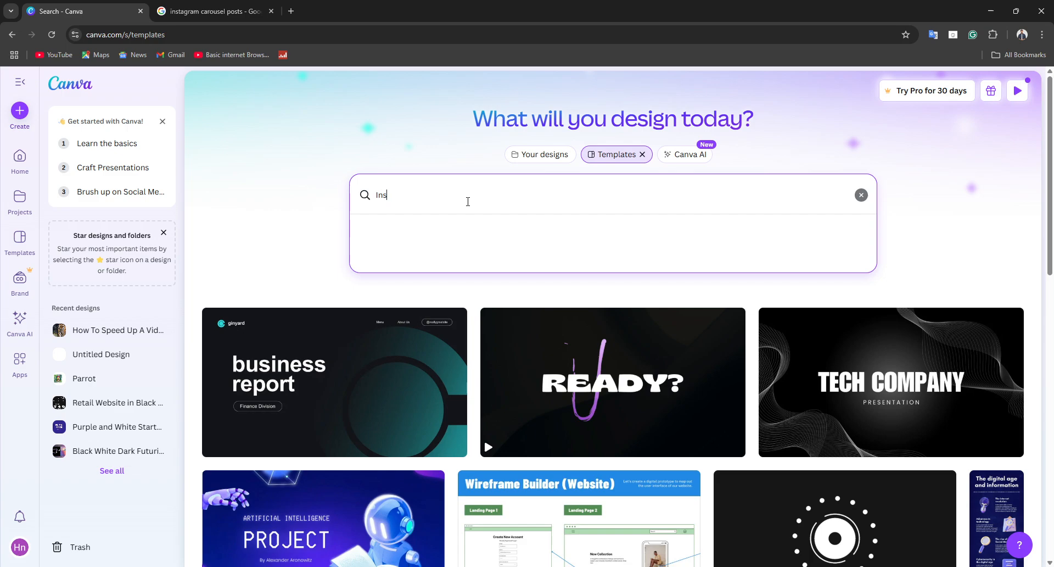
{"action": "type", "text": "tagram post"}
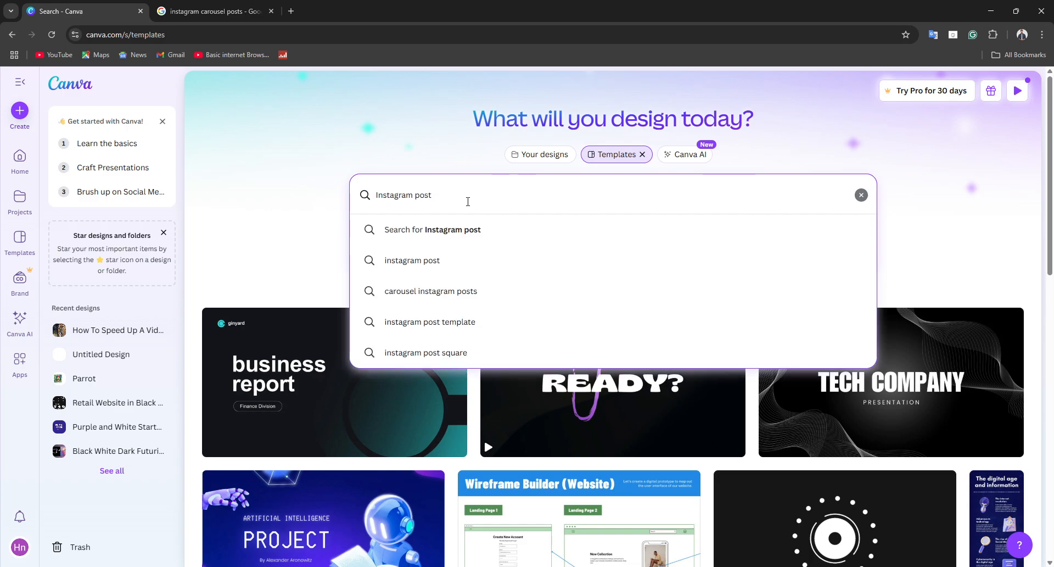
{"action": "key", "text": "Return"}
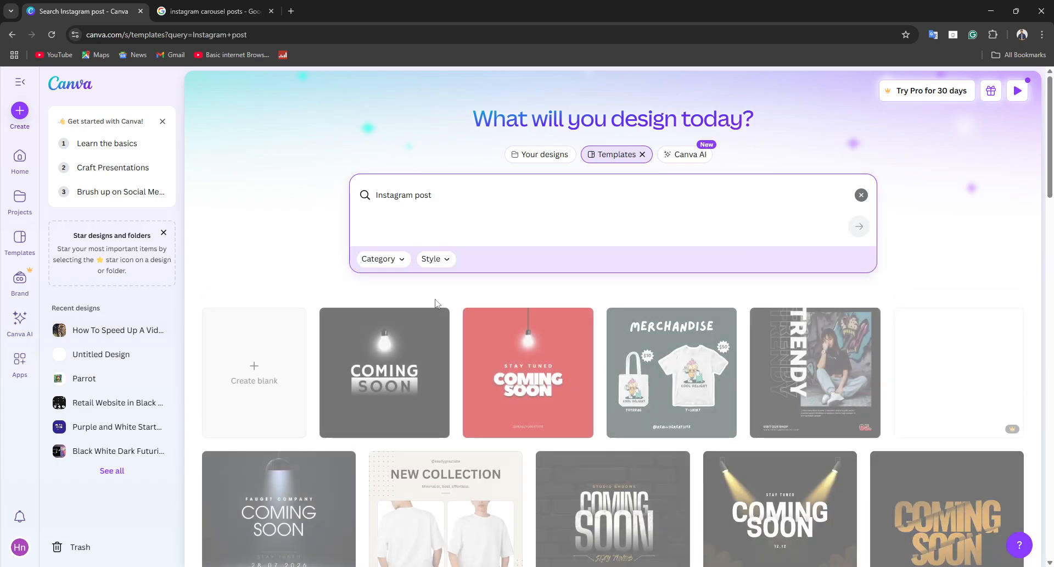
{"action": "scroll", "coordinate": [433, 423], "scroll_direction": "down", "scroll_amount": 5}
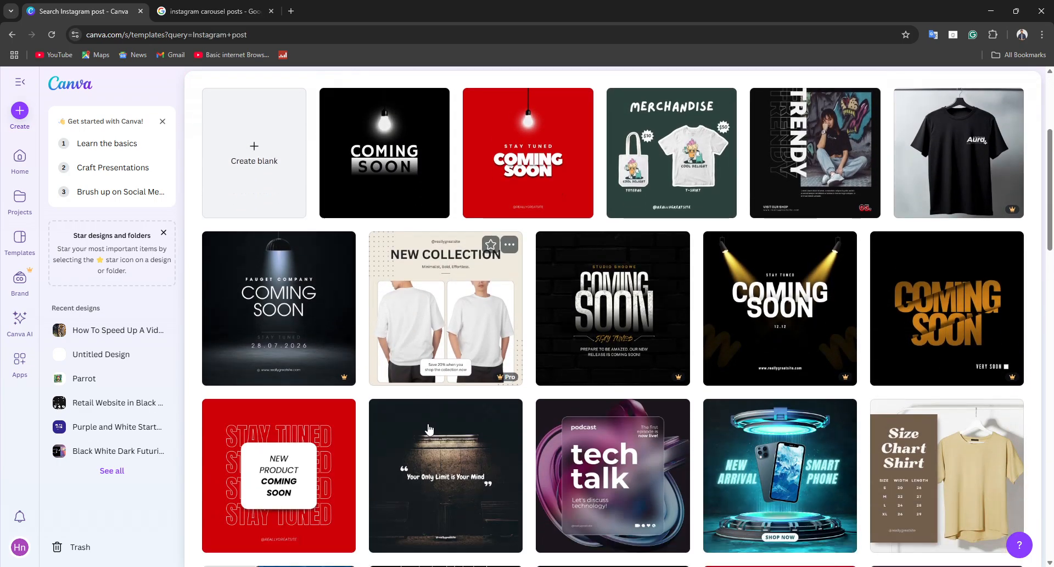
{"action": "scroll", "coordinate": [441, 428], "scroll_direction": "down", "scroll_amount": 17}
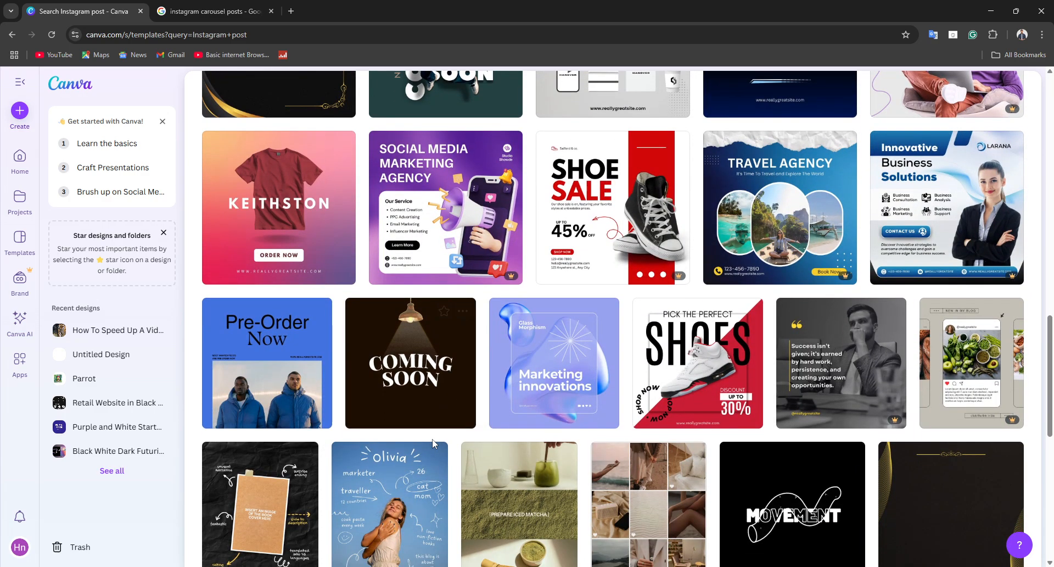
{"action": "scroll", "coordinate": [485, 385], "scroll_direction": "down", "scroll_amount": 7}
{"action": "scroll", "coordinate": [488, 373], "scroll_direction": "up", "scroll_amount": 8}
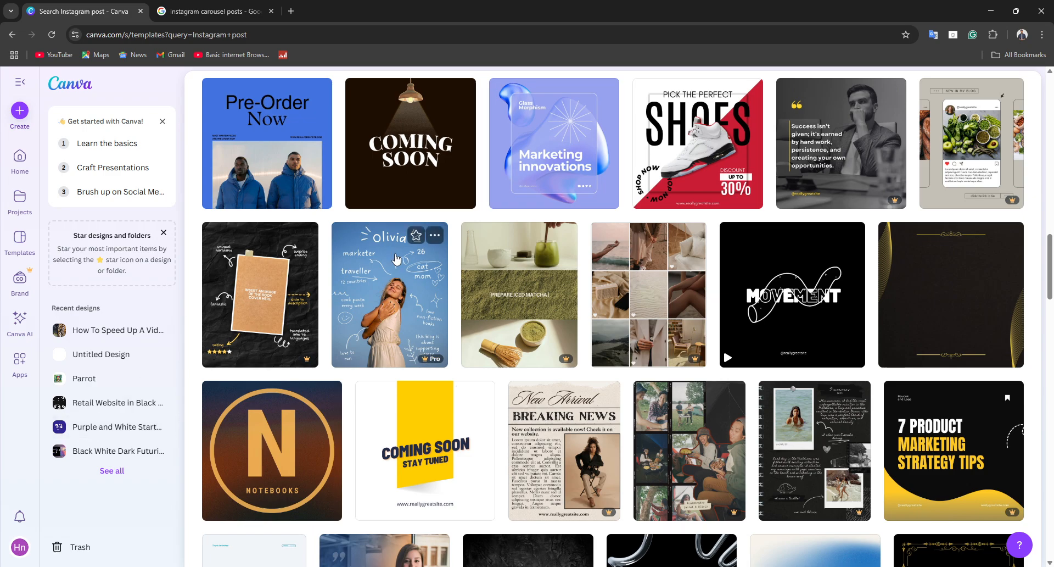
{"action": "scroll", "coordinate": [637, 209], "scroll_direction": "up", "scroll_amount": 3}
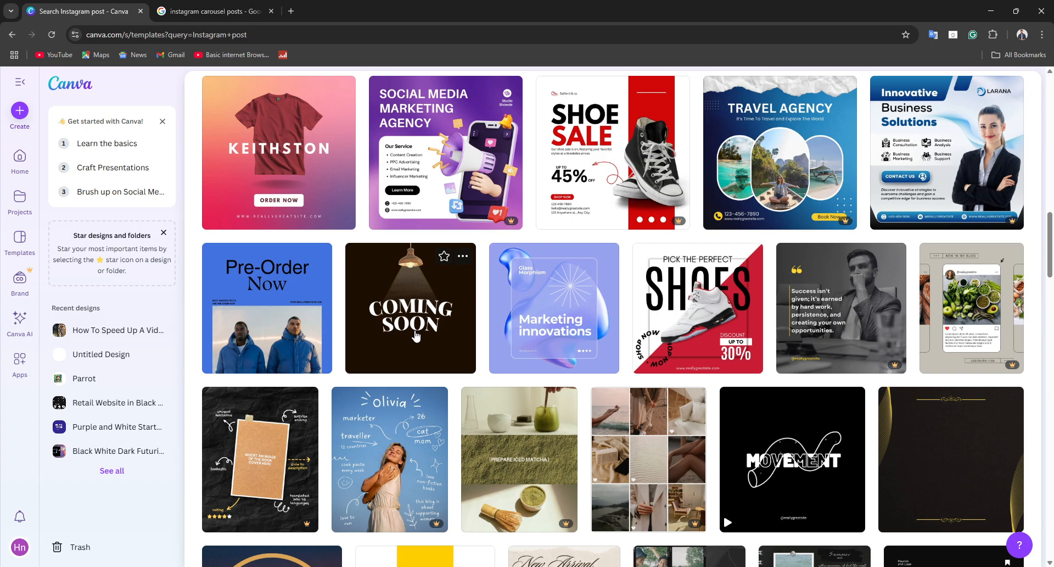
Step: Search the new design types for "instagram post" and create a blank Instagram Post Video design of 1080 × 1080 px
{"action": "left_click", "coordinate": [20, 111]}
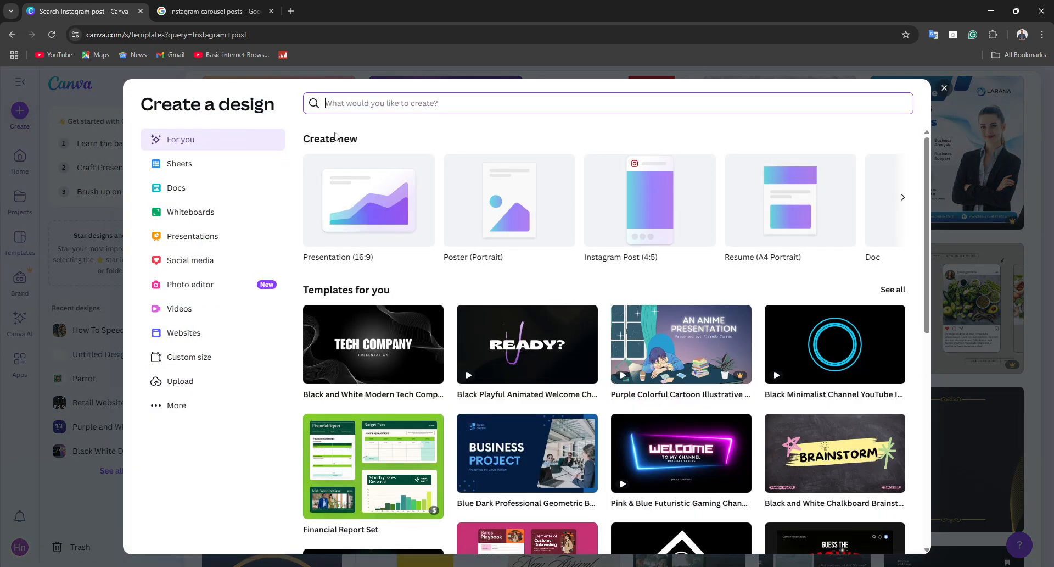
{"action": "type", "text": "i"}
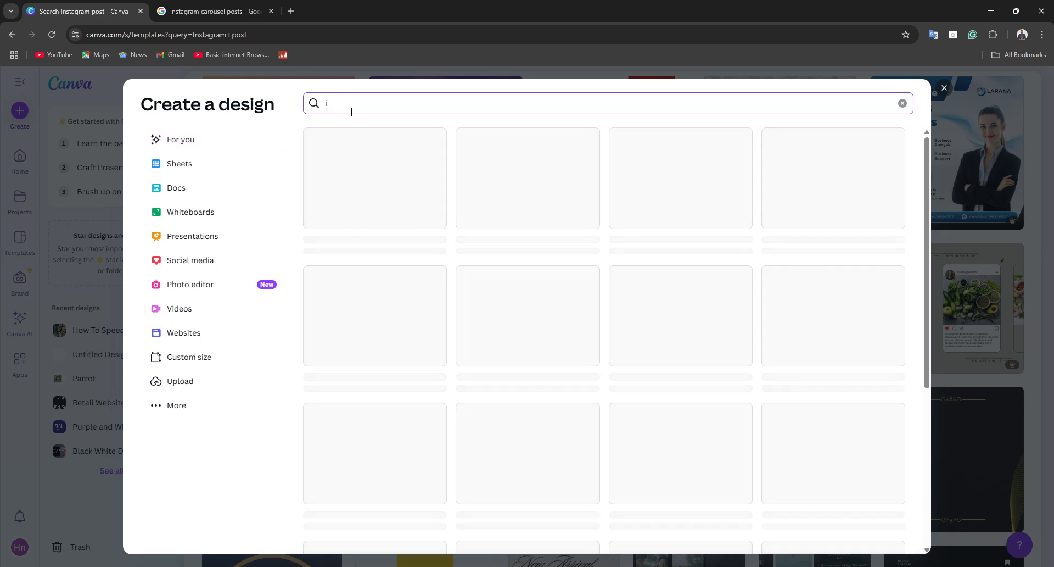
{"action": "type", "text": "nstagram"}
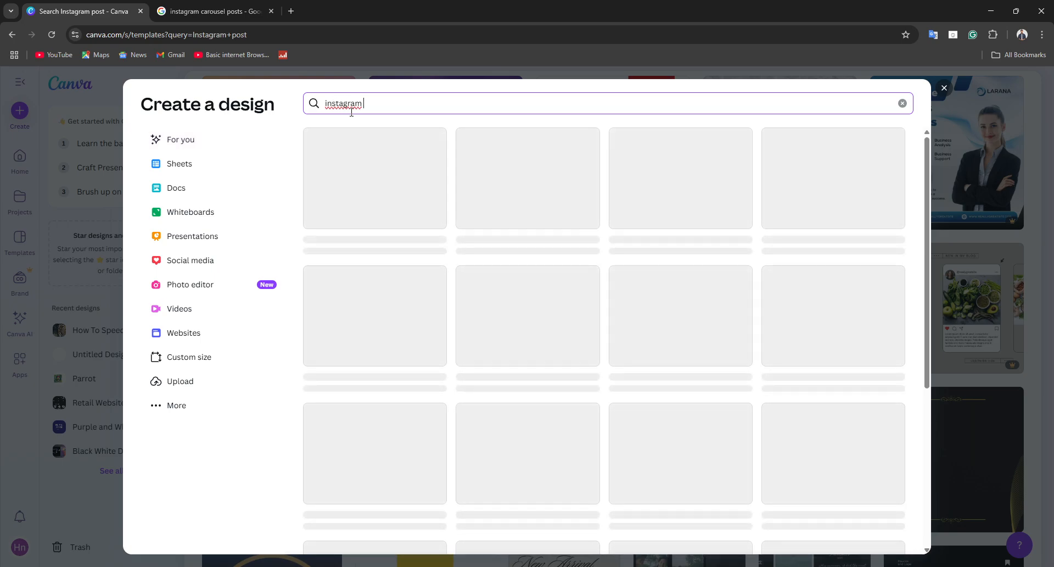
{"action": "type", "text": " post"}
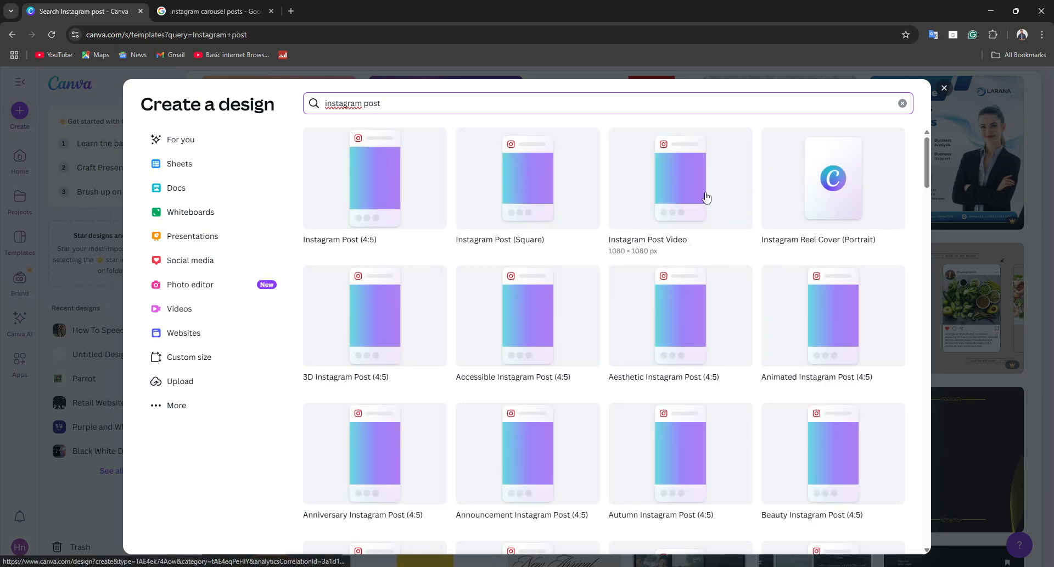
{"action": "left_click", "coordinate": [668, 197]}
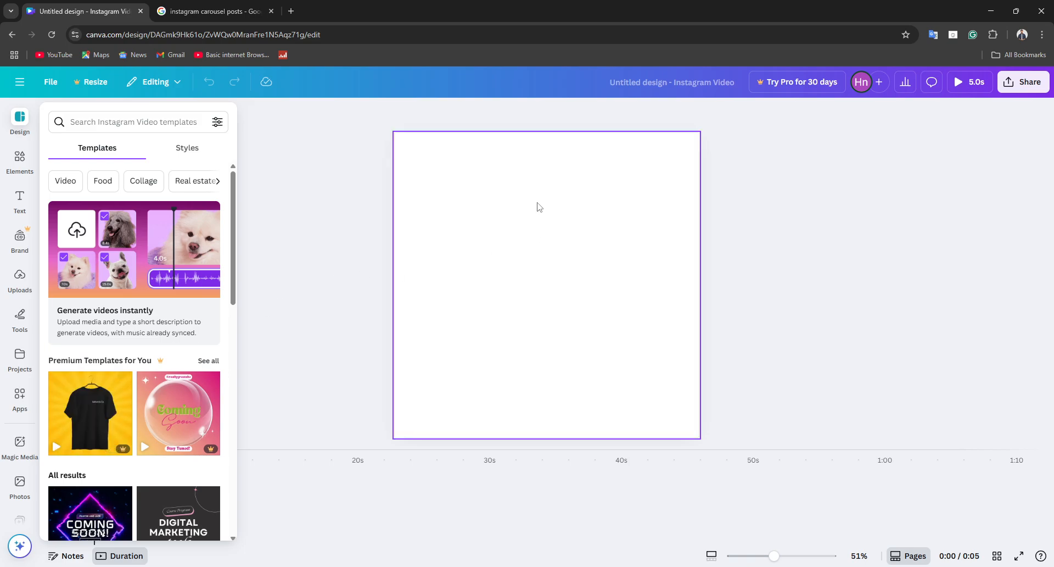
Step: Try several solid and gradient colors on the page background and apply the blue-to-purple default gradient
{"action": "left_click", "coordinate": [494, 225]}
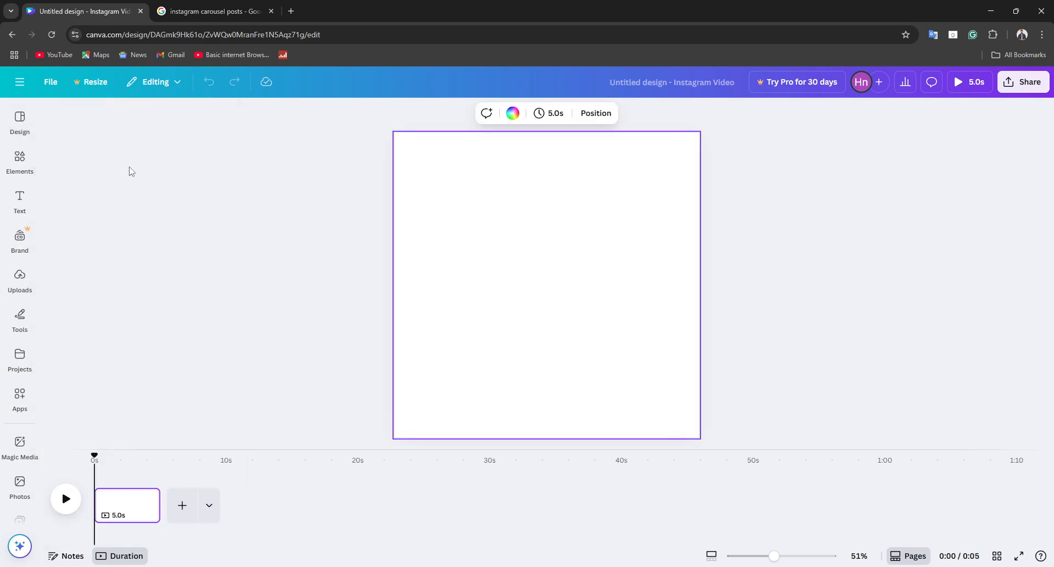
{"action": "left_click", "coordinate": [493, 196]}
{"action": "left_click", "coordinate": [549, 160]}
{"action": "left_click", "coordinate": [512, 115]}
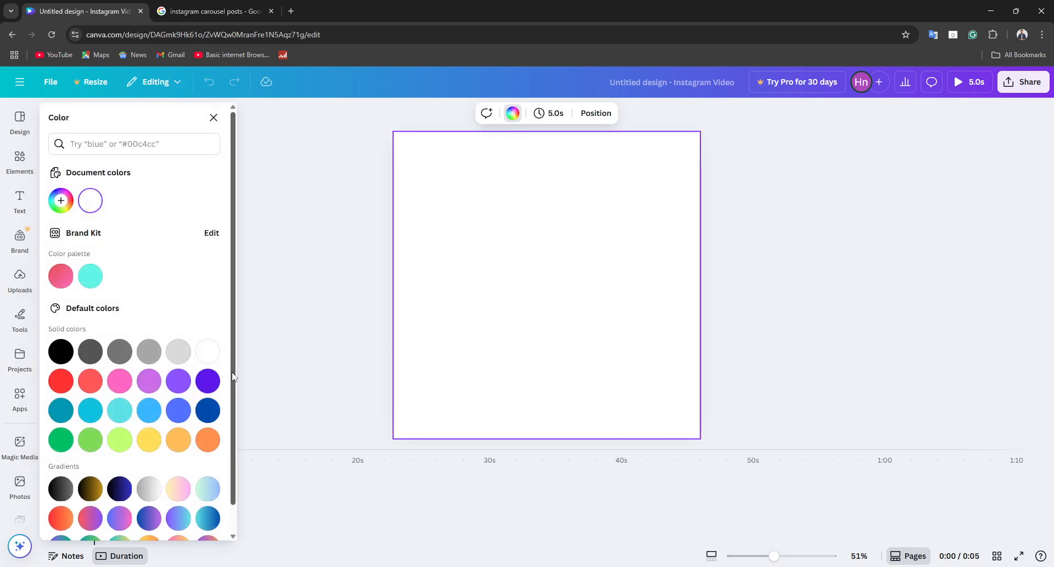
{"action": "left_click", "coordinate": [115, 405]}
{"action": "left_click", "coordinate": [207, 351]}
{"action": "left_click", "coordinate": [151, 407]}
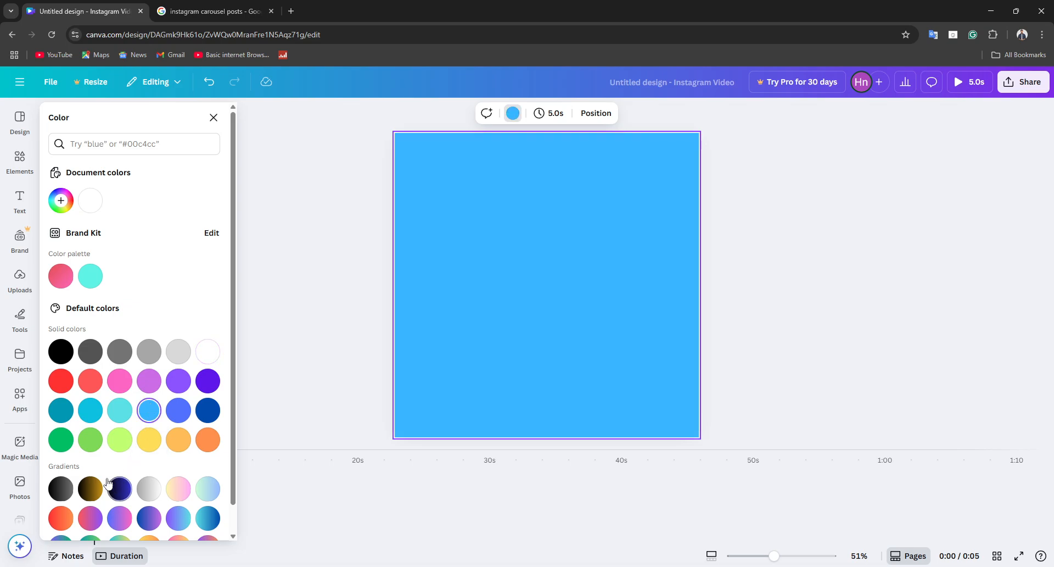
{"action": "left_click", "coordinate": [90, 488]}
{"action": "left_click", "coordinate": [149, 381]}
{"action": "scroll", "coordinate": [149, 401], "scroll_direction": "down", "scroll_amount": 1}
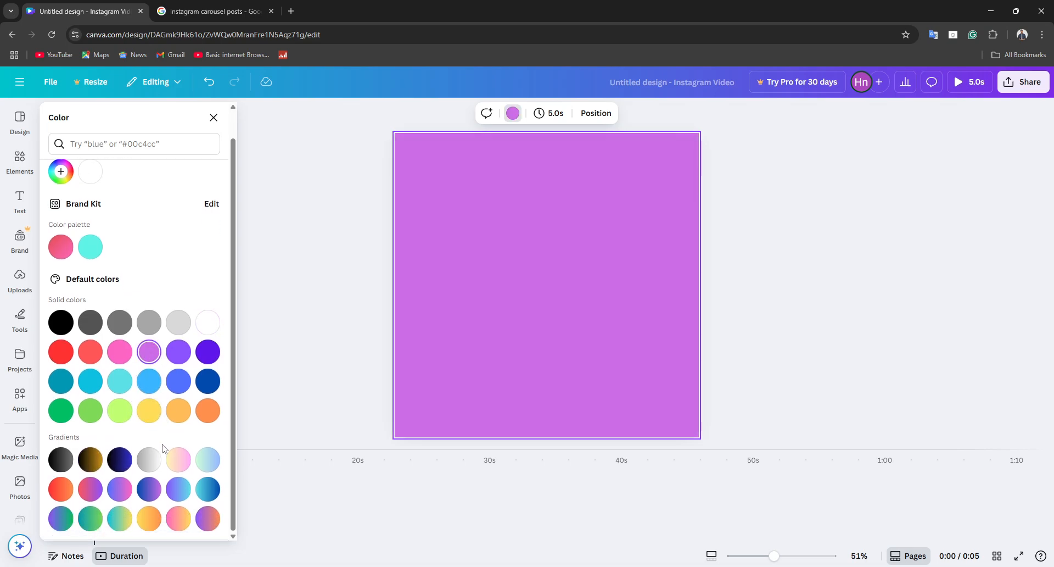
{"action": "left_click", "coordinate": [148, 459]}
{"action": "left_click", "coordinate": [148, 488]}
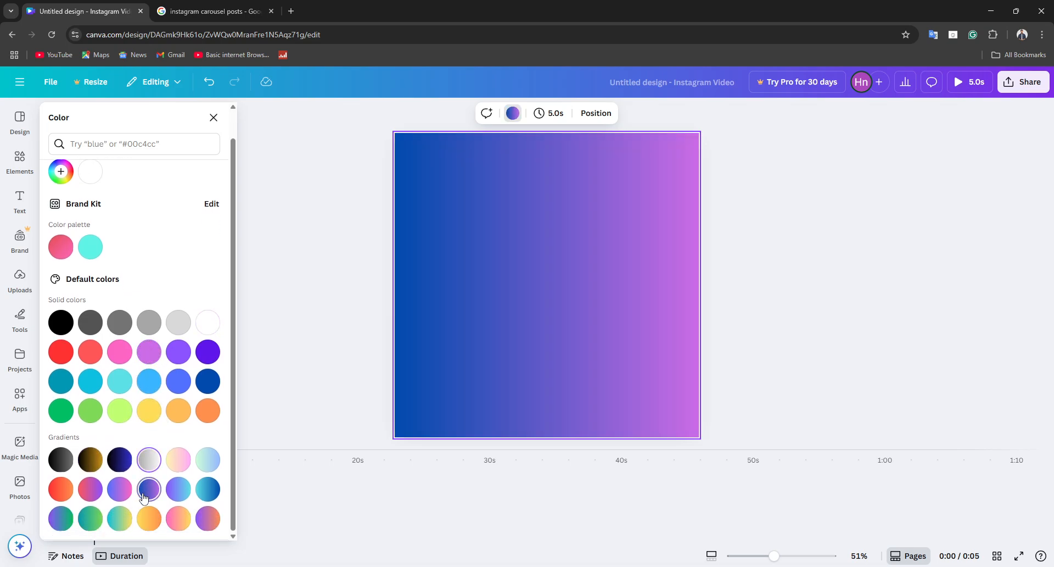
Step: Add a third color to the background gradient and set it to black
{"action": "left_click", "coordinate": [61, 171]}
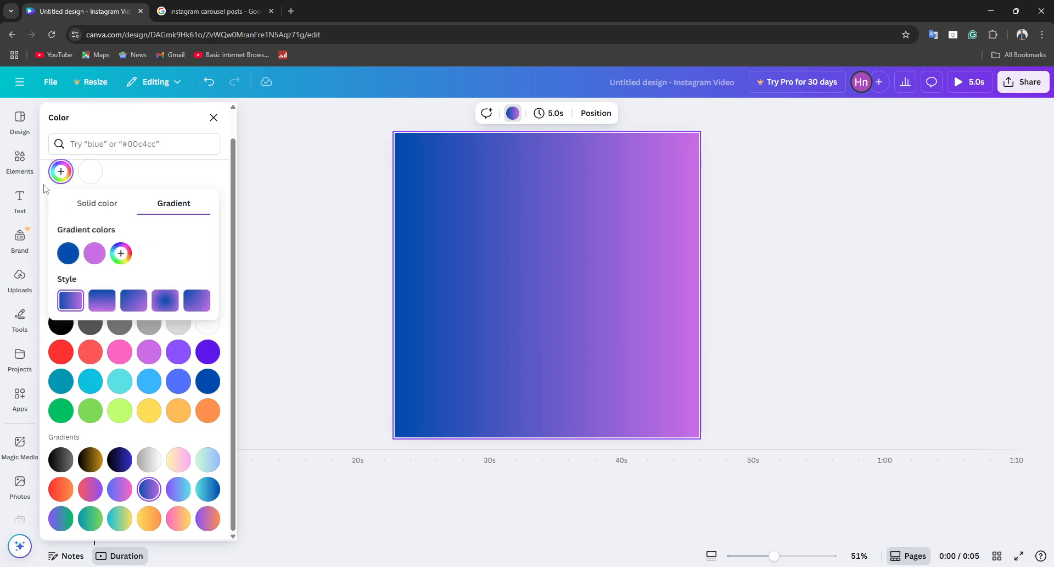
{"action": "left_click", "coordinate": [121, 254]}
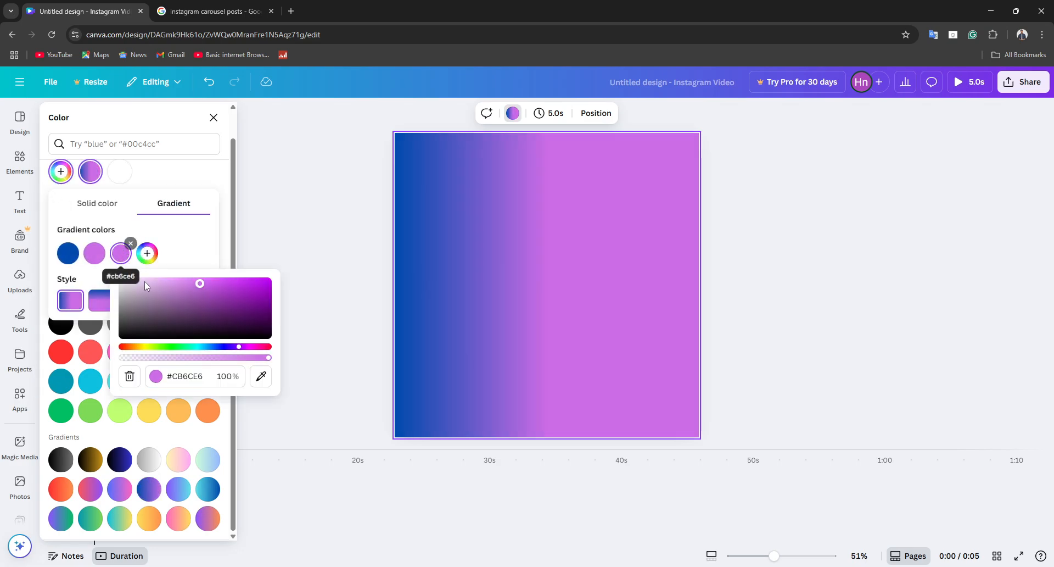
{"action": "left_click", "coordinate": [158, 376]}
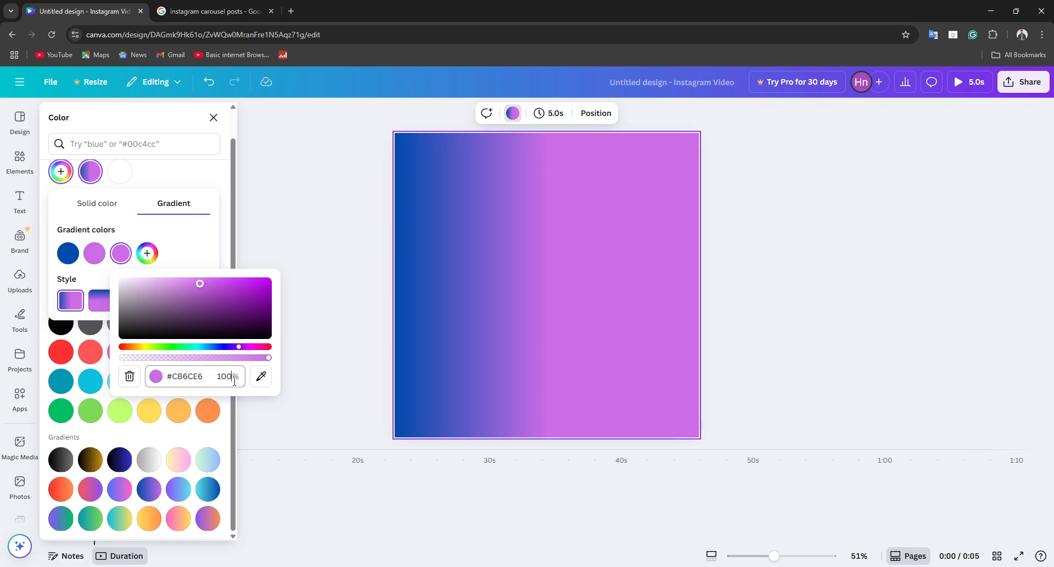
{"action": "left_click", "coordinate": [261, 377]}
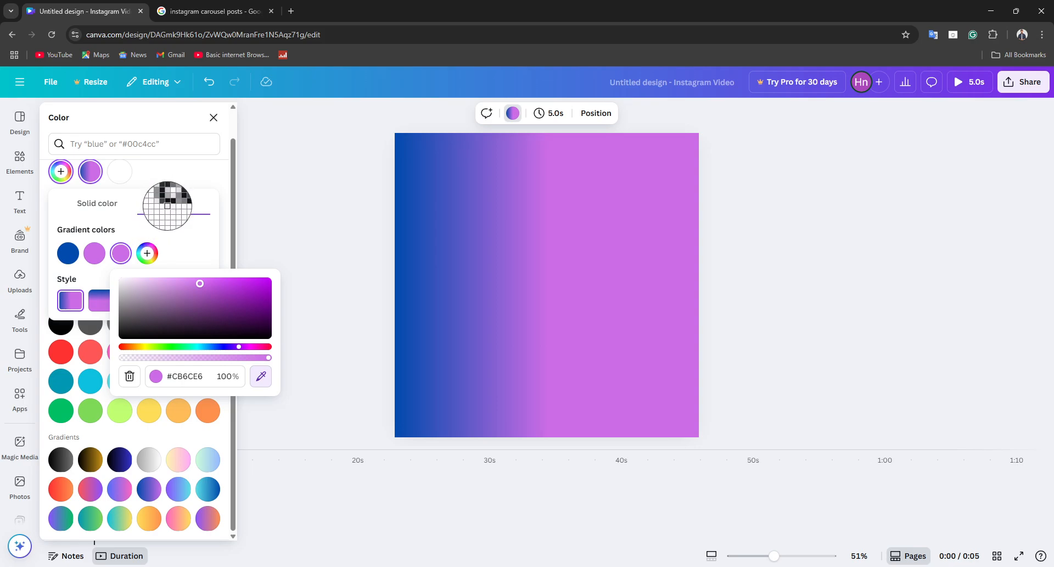
{"action": "left_click", "coordinate": [168, 206]}
{"action": "left_click", "coordinate": [127, 282]}
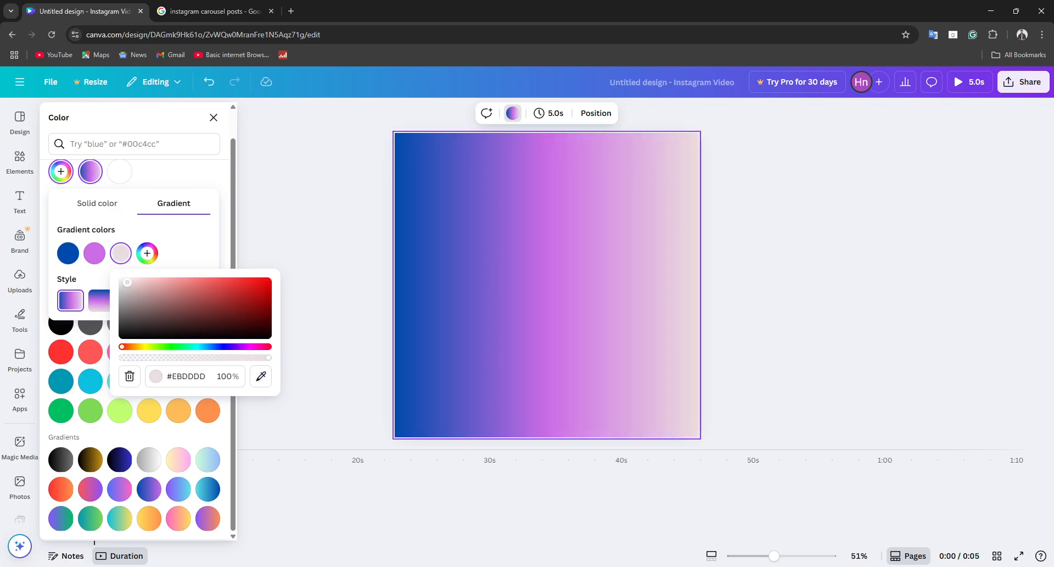
{"action": "left_click_drag", "start_coordinate": [128, 282], "coordinate": [222, 310]}
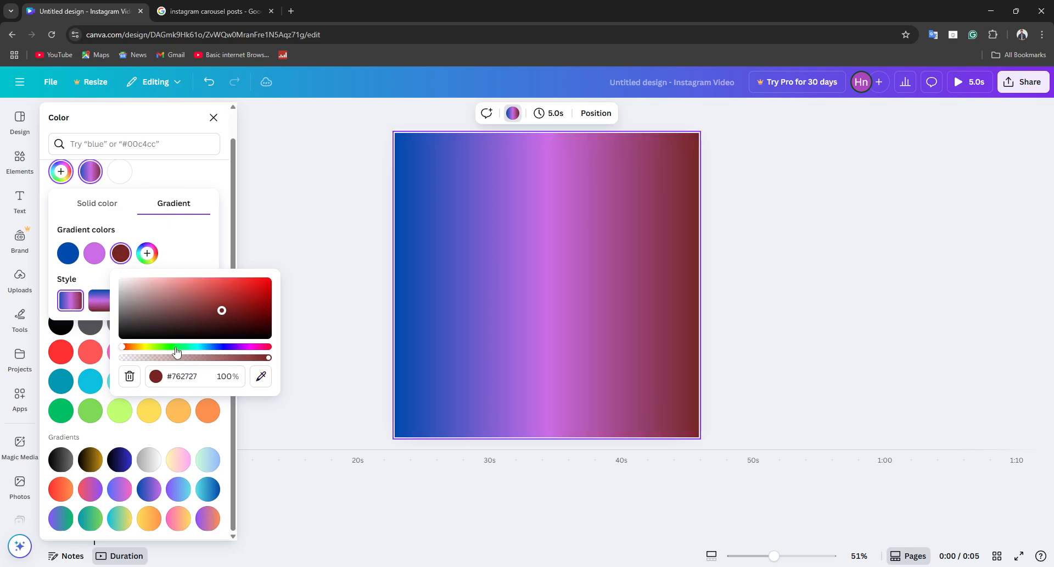
{"action": "mouse_move", "coordinate": [268, 357]}
{"action": "left_mouse_down"}
{"action": "mouse_move", "coordinate": [244, 362]}
{"action": "mouse_move", "coordinate": [270, 360]}
{"action": "left_mouse_up"}
{"action": "left_click_drag", "start_coordinate": [122, 346], "coordinate": [245, 346]}
{"action": "left_click_drag", "start_coordinate": [222, 311], "coordinate": [272, 338]}
{"action": "left_click", "coordinate": [121, 257]}
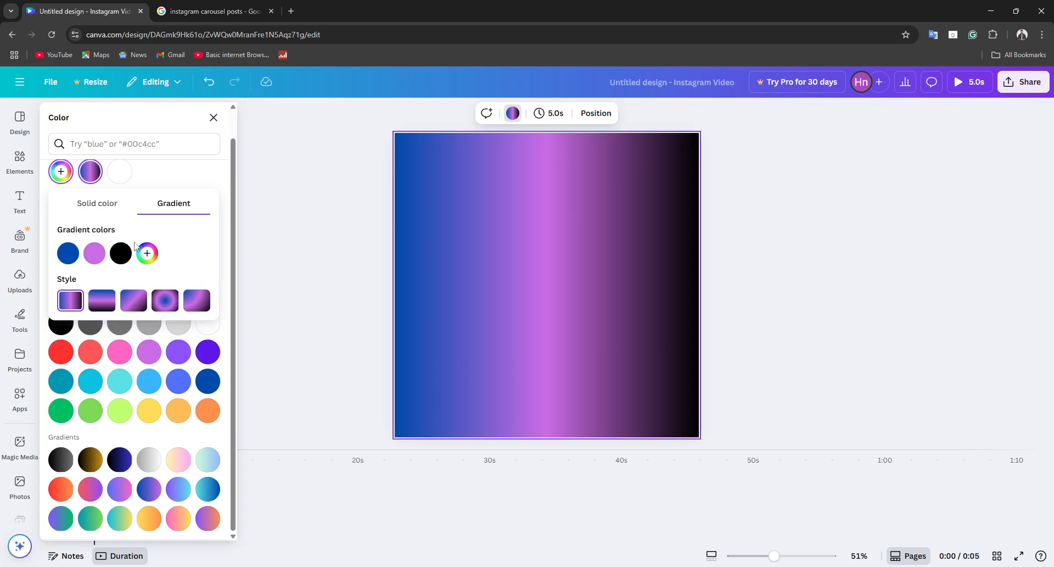
{"action": "left_click", "coordinate": [322, 261]}
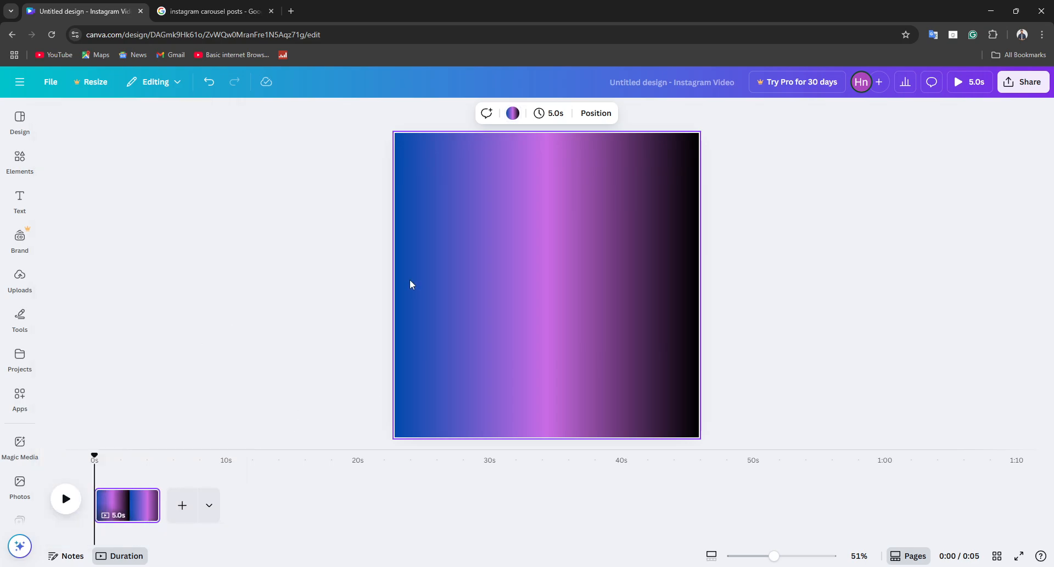
Step: Change the page background to the turquoise color from the Brand Kit palette
{"action": "left_click", "coordinate": [513, 113]}
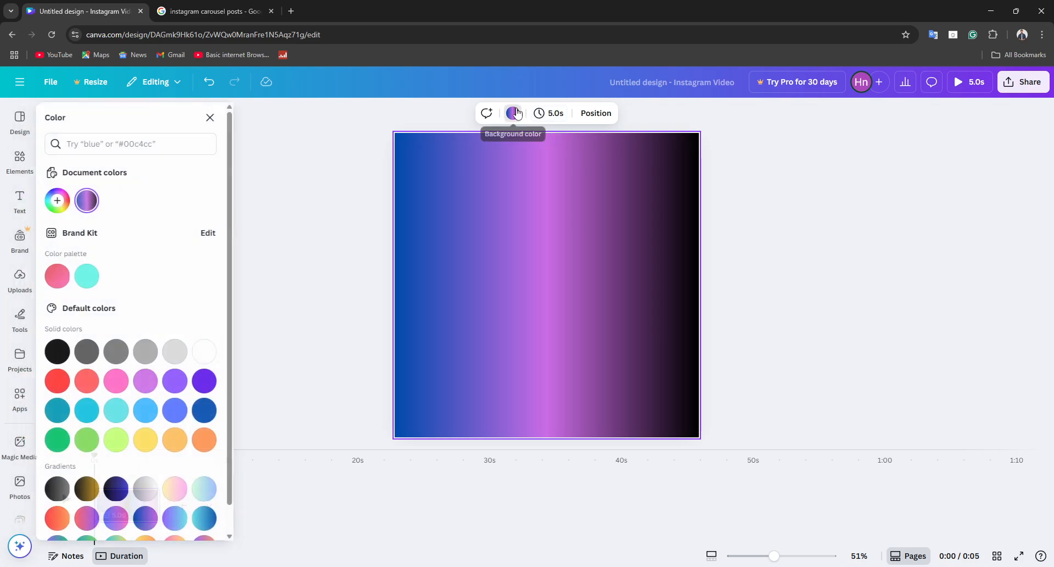
{"action": "left_click", "coordinate": [91, 278]}
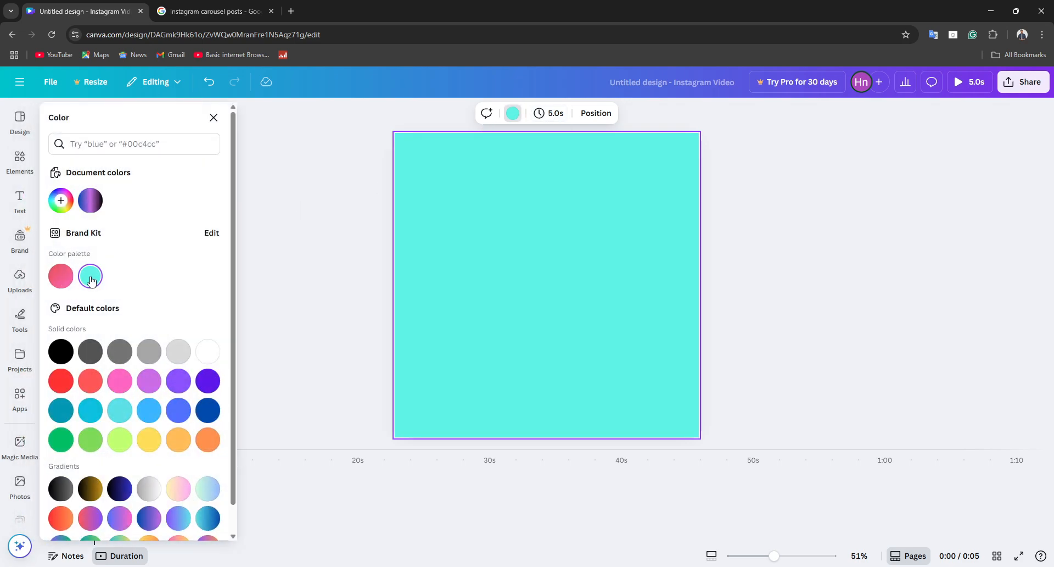
Step: Replace the turquoise page background with a two-color gradient running from dark navy #001F49 to muted purple #8A6494
{"action": "left_click", "coordinate": [90, 200]}
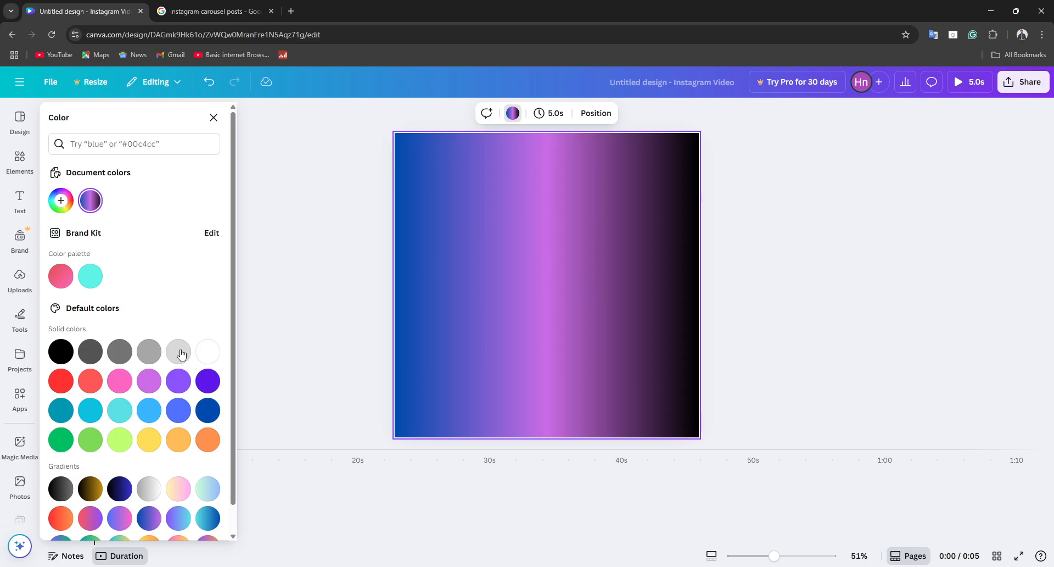
{"action": "left_click", "coordinate": [90, 200]}
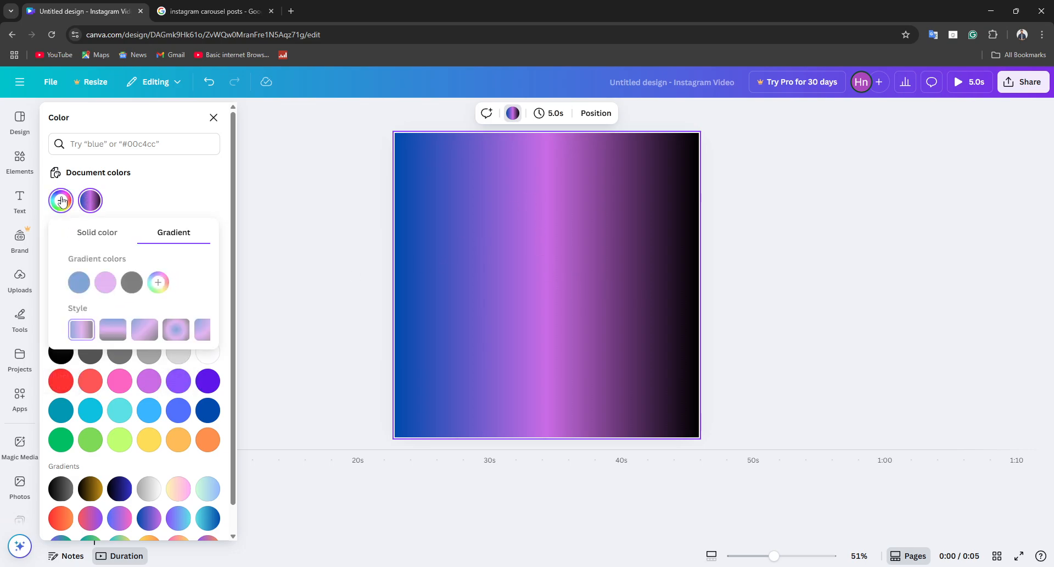
{"action": "left_click", "coordinate": [96, 233]}
{"action": "left_click_drag", "start_coordinate": [203, 274], "coordinate": [207, 297]}
{"action": "left_click", "coordinate": [172, 232]}
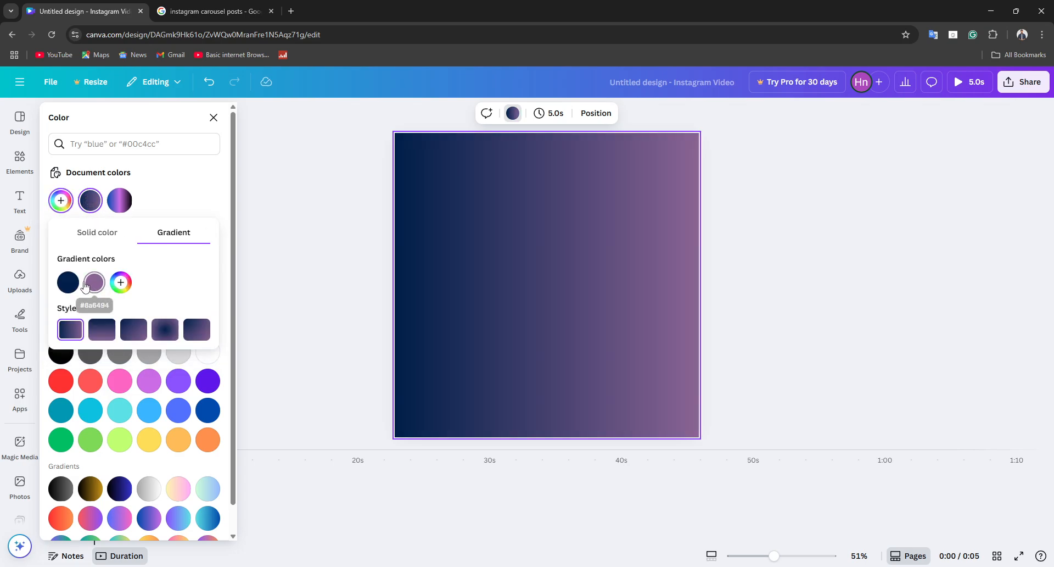
Step: Change the first color of the page background's gradient from navy to a dark red, keeping the muted purple second color
{"action": "left_click", "coordinate": [68, 282]}
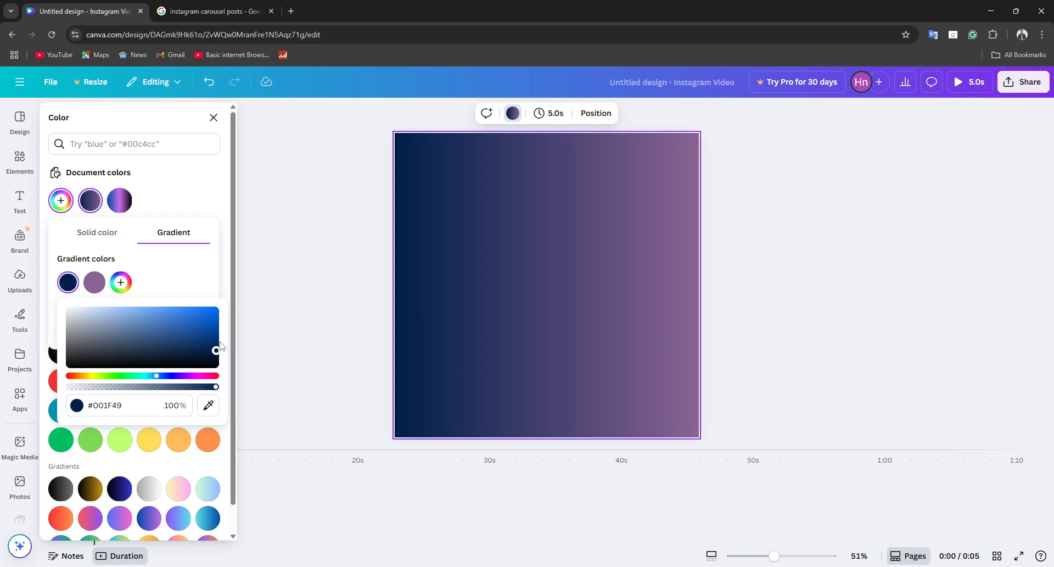
{"action": "mouse_move", "coordinate": [221, 346]}
{"action": "left_mouse_down"}
{"action": "mouse_move", "coordinate": [192, 308]}
{"action": "mouse_move", "coordinate": [214, 345]}
{"action": "left_mouse_up"}
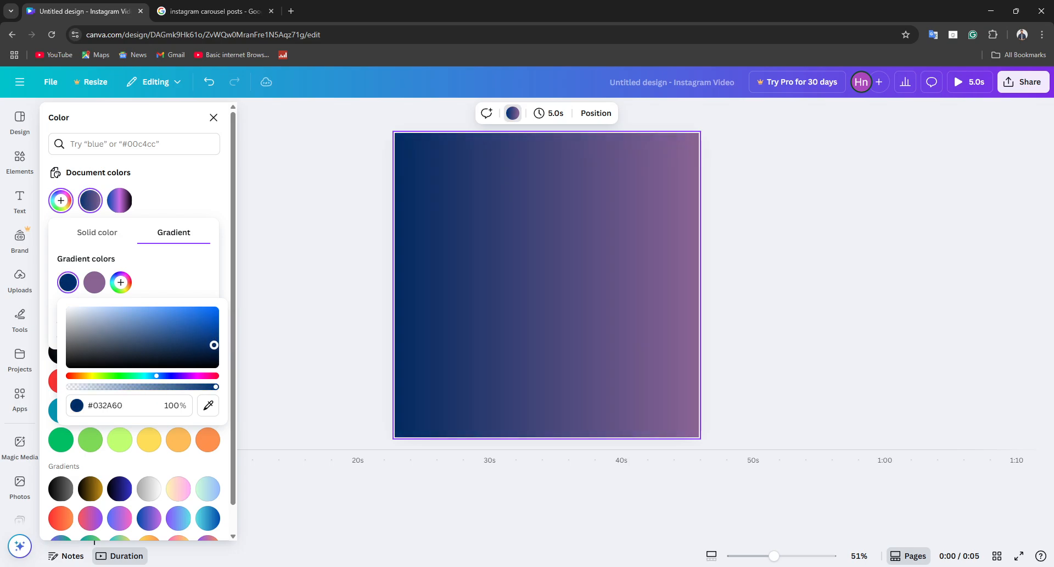
{"action": "left_click_drag", "start_coordinate": [168, 376], "coordinate": [211, 331]}
{"action": "left_click", "coordinate": [295, 292]}
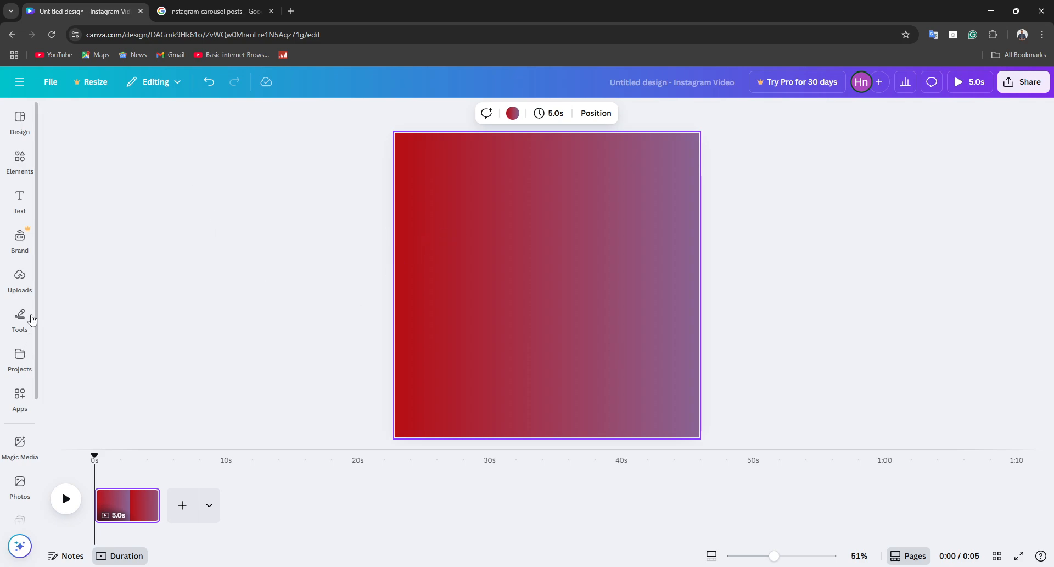
Step: Search the design elements for "cupcakes"
{"action": "left_click", "coordinate": [21, 157]}
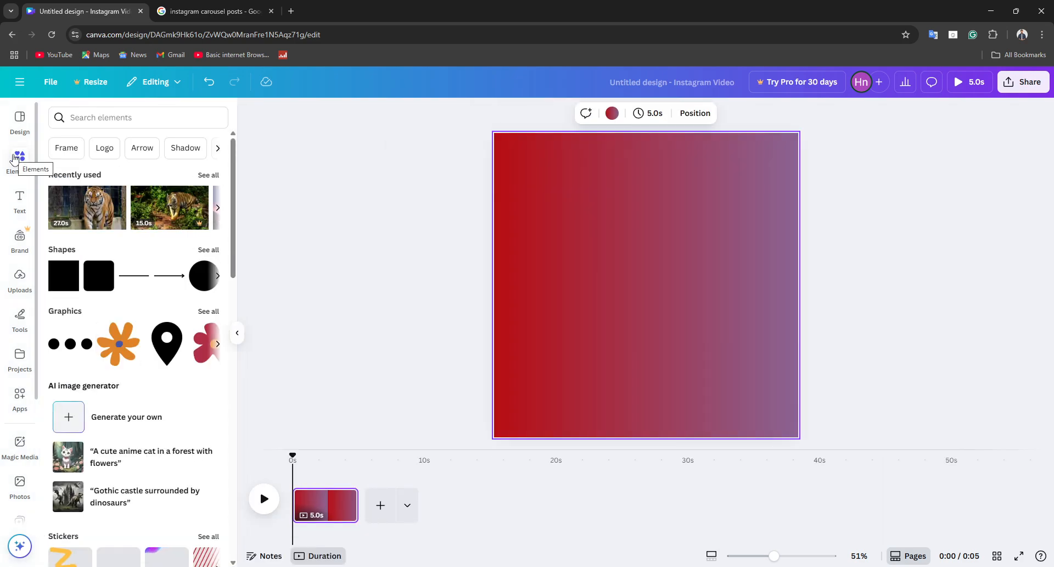
{"action": "left_click", "coordinate": [146, 117]}
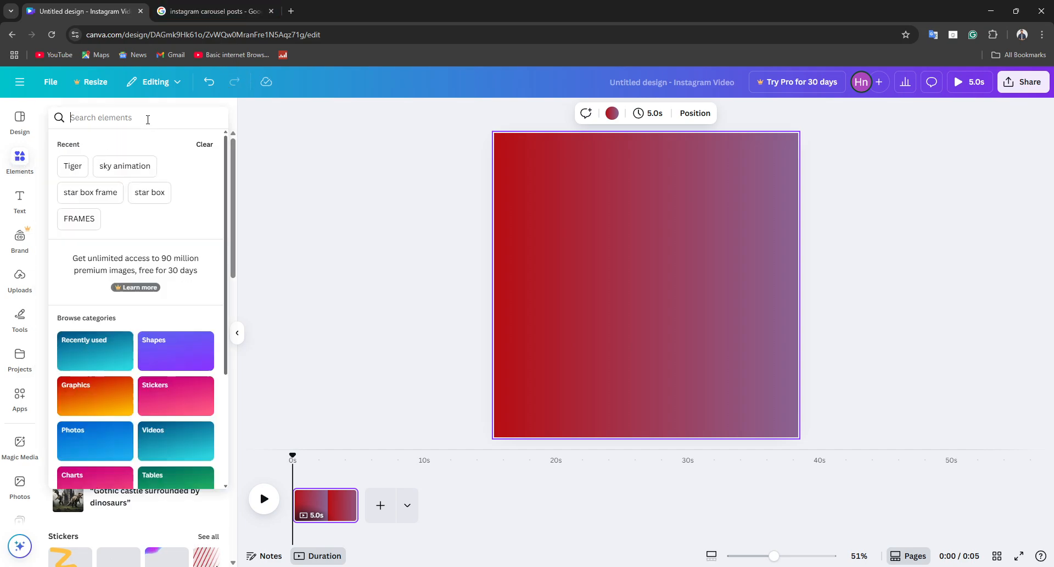
{"action": "type", "text": "cupc"}
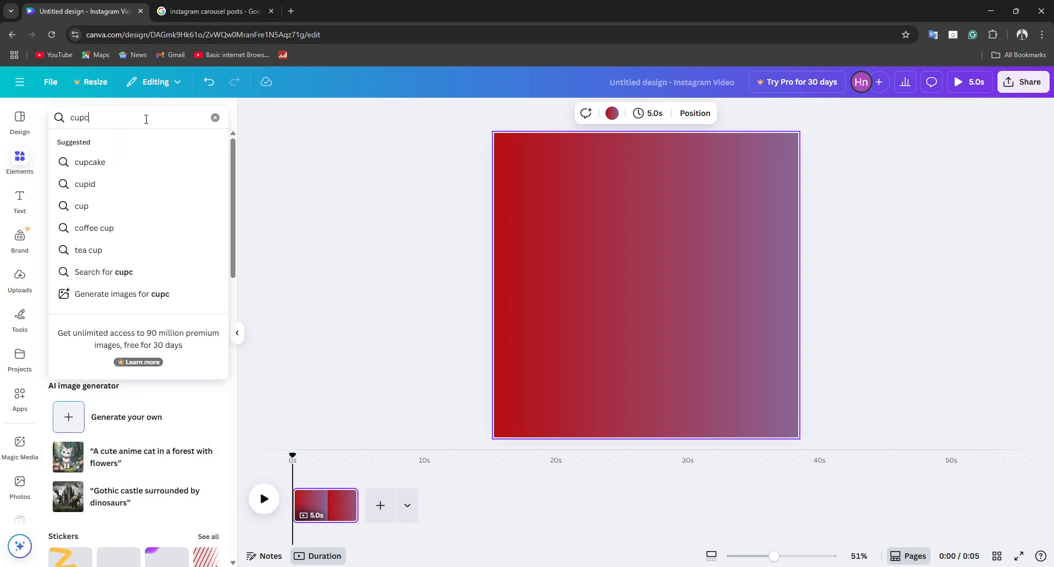
{"action": "type", "text": "akes"}
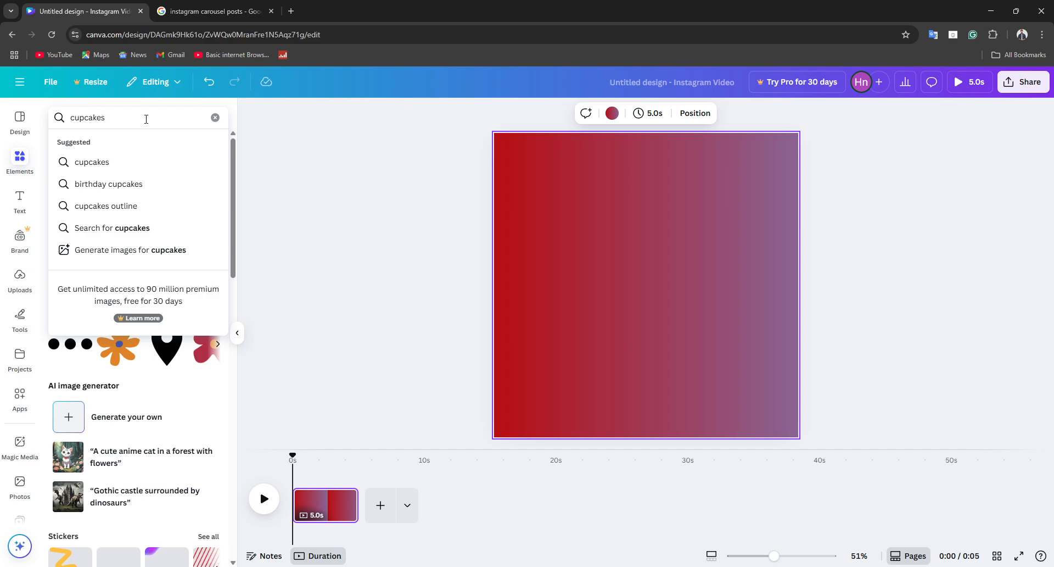
{"action": "key", "text": "Return"}
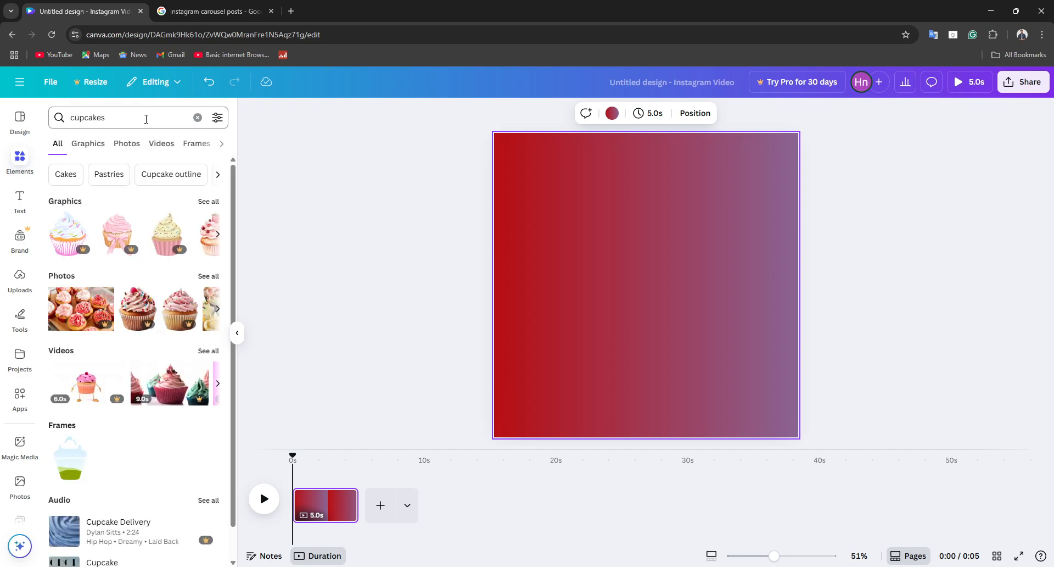
Step: Replace the elements search term and search for "Velvet watch"
{"action": "left_click", "coordinate": [89, 117]}
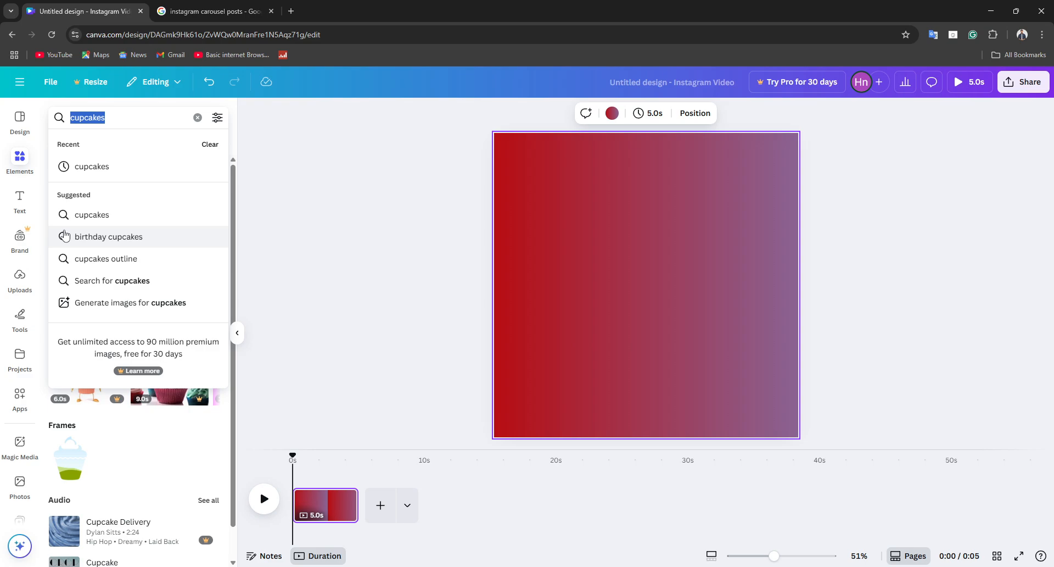
{"action": "key", "text": "BackSpace"}
{"action": "type", "text": "V"}
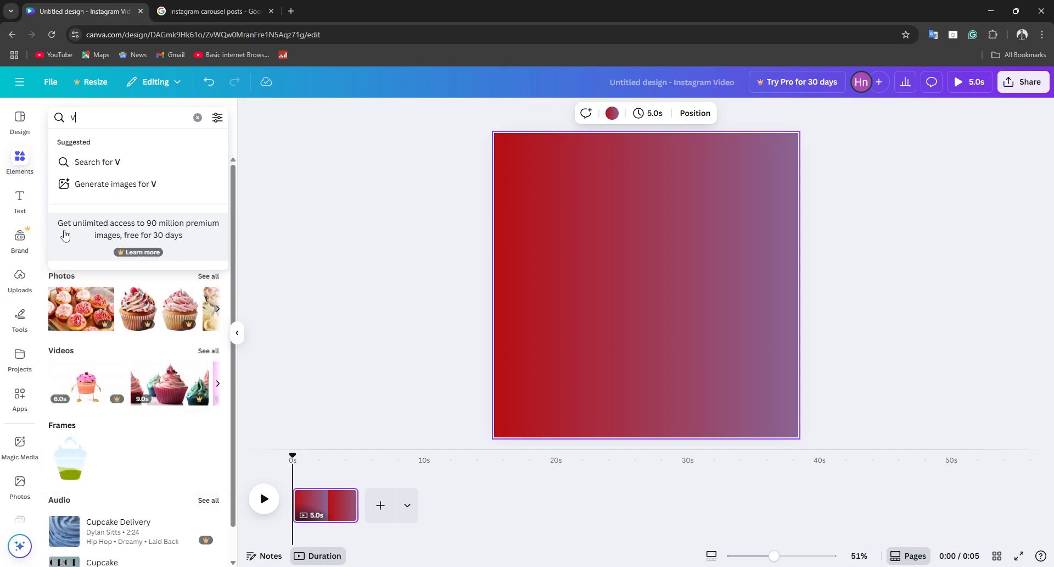
{"action": "type", "text": "elvet e"}
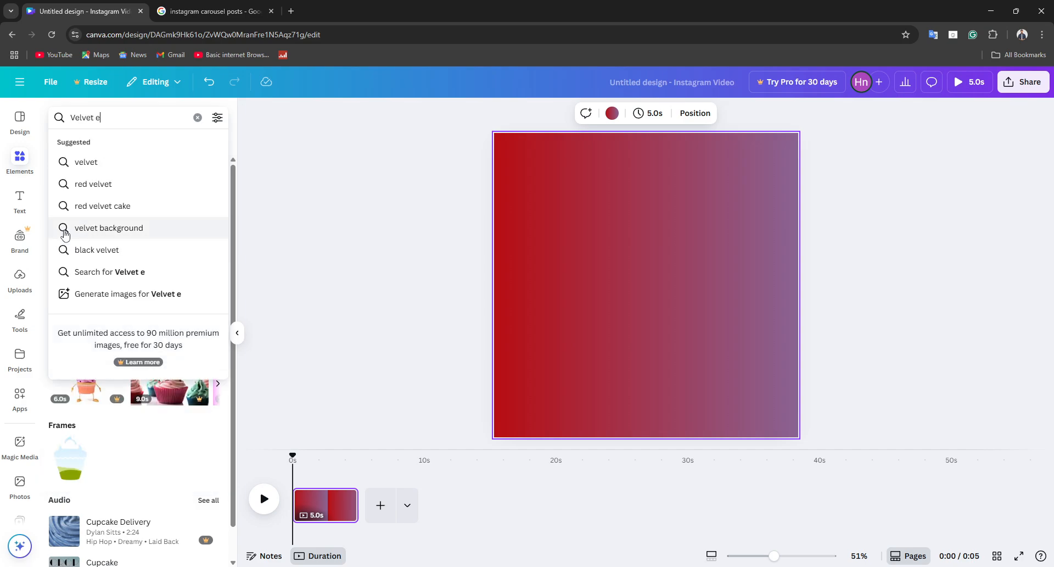
{"action": "key", "text": "BackSpace"}
{"action": "type", "text": "wat"}
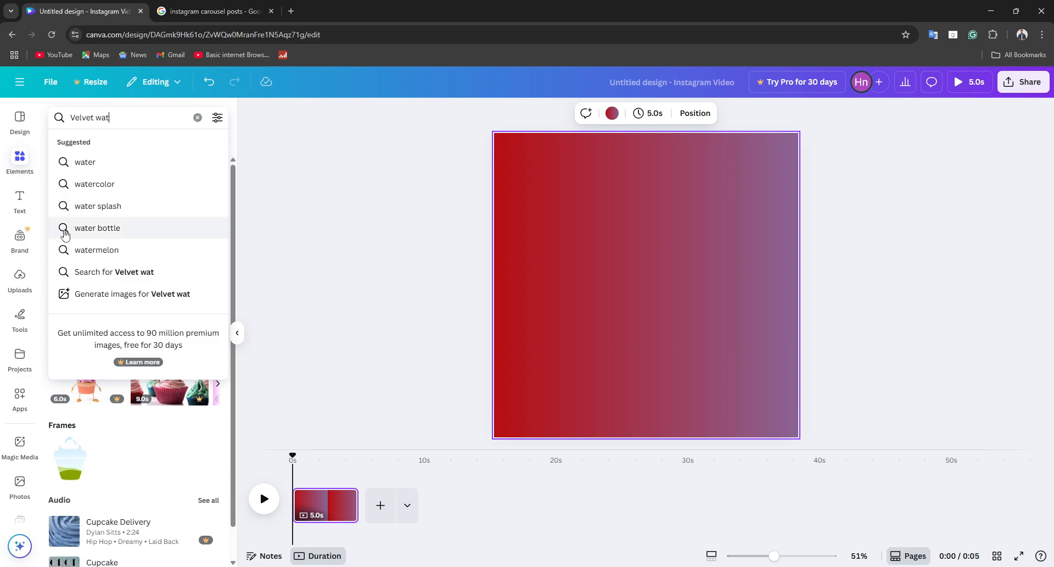
{"action": "type", "text": "vh"}
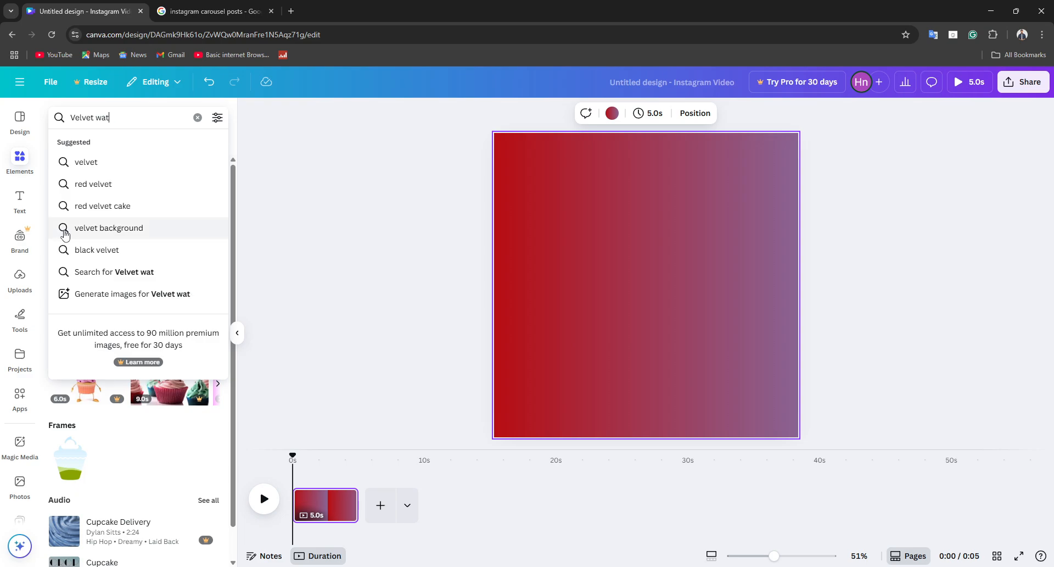
{"action": "type", "text": "ch"}
{"action": "key", "text": "Return"}
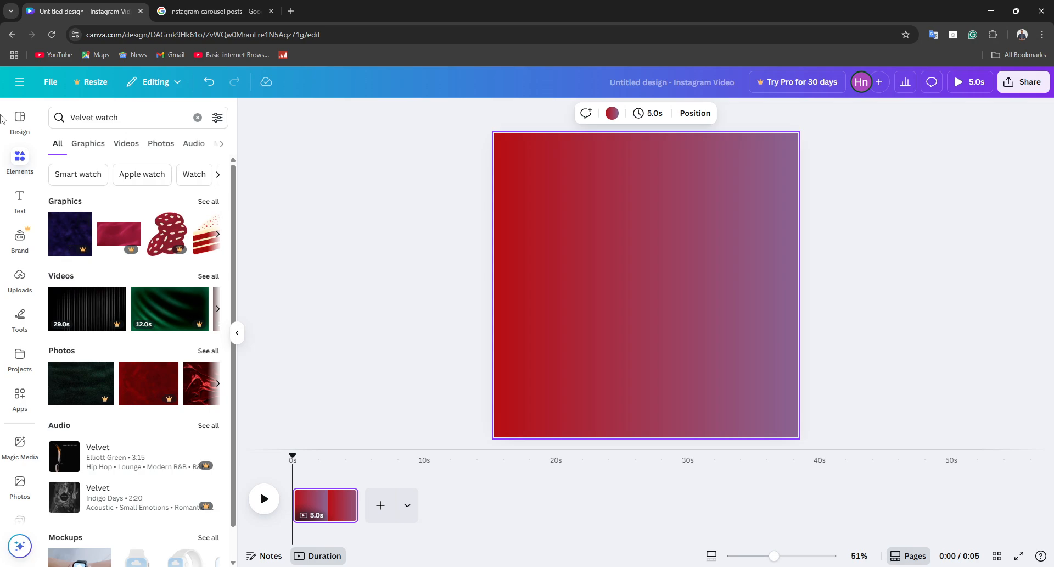
Step: Add the outlined wristwatch graphic from the graphics results, place it in the page's upper-left area and enlarge it slightly
{"action": "scroll", "coordinate": [148, 400], "scroll_direction": "down", "scroll_amount": 1}
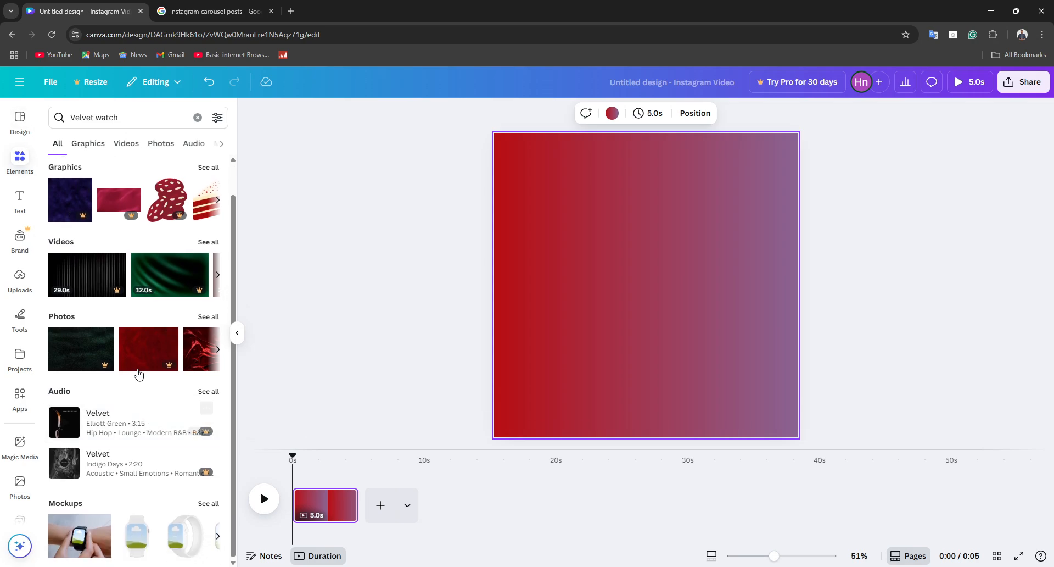
{"action": "left_click", "coordinate": [88, 143]}
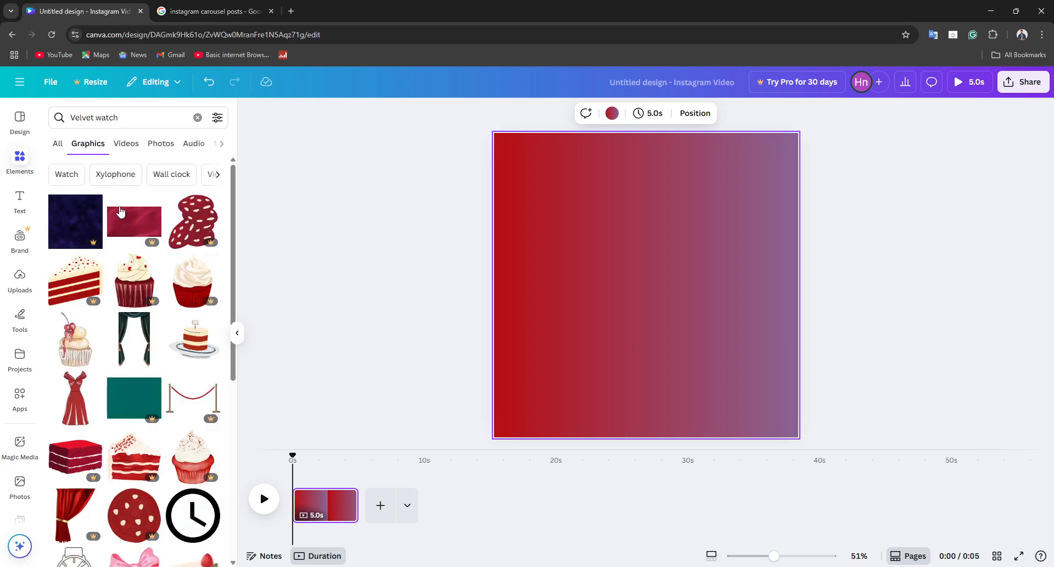
{"action": "scroll", "coordinate": [128, 165], "scroll_direction": "down", "scroll_amount": 1}
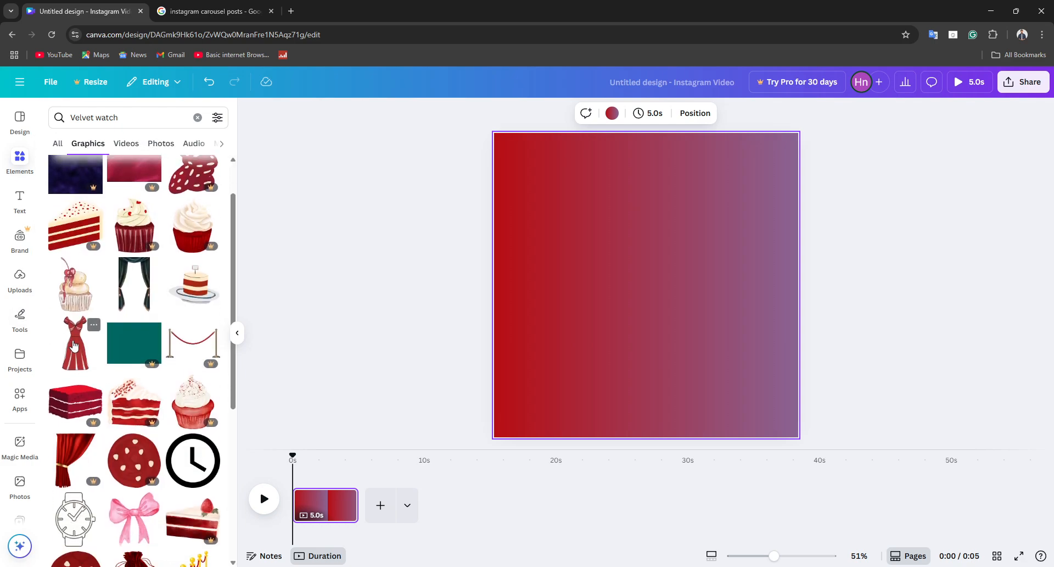
{"action": "scroll", "coordinate": [109, 409], "scroll_direction": "down", "scroll_amount": 3}
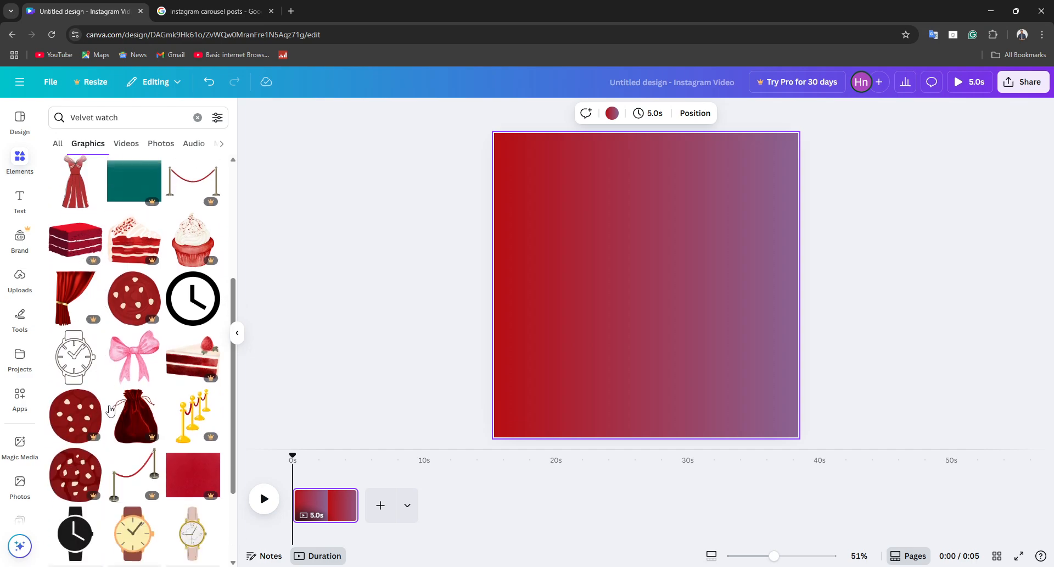
{"action": "left_click", "coordinate": [80, 351]}
{"action": "left_click_drag", "start_coordinate": [600, 274], "coordinate": [522, 230]}
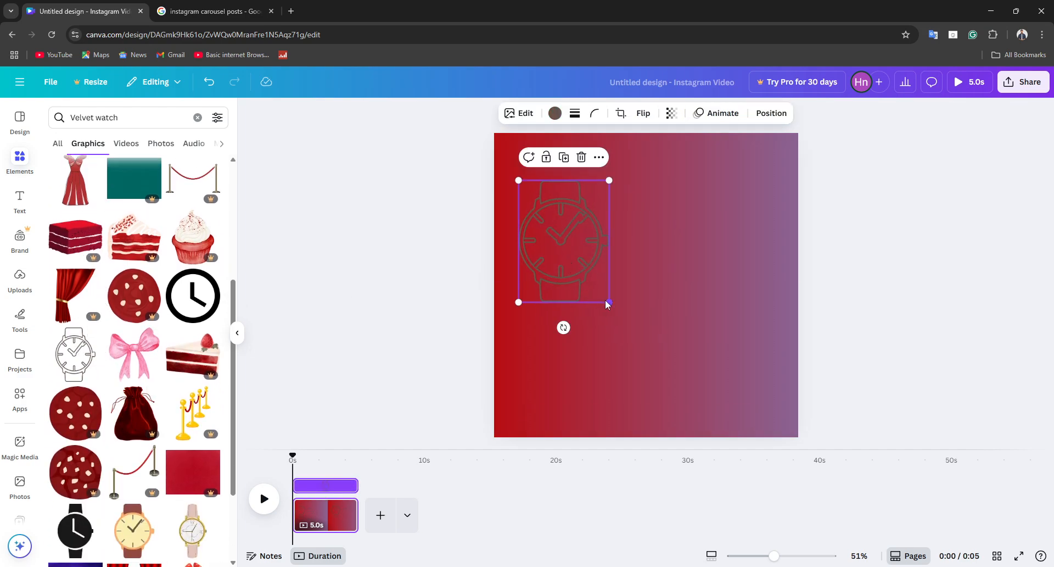
{"action": "left_click_drag", "start_coordinate": [609, 301], "coordinate": [628, 327]}
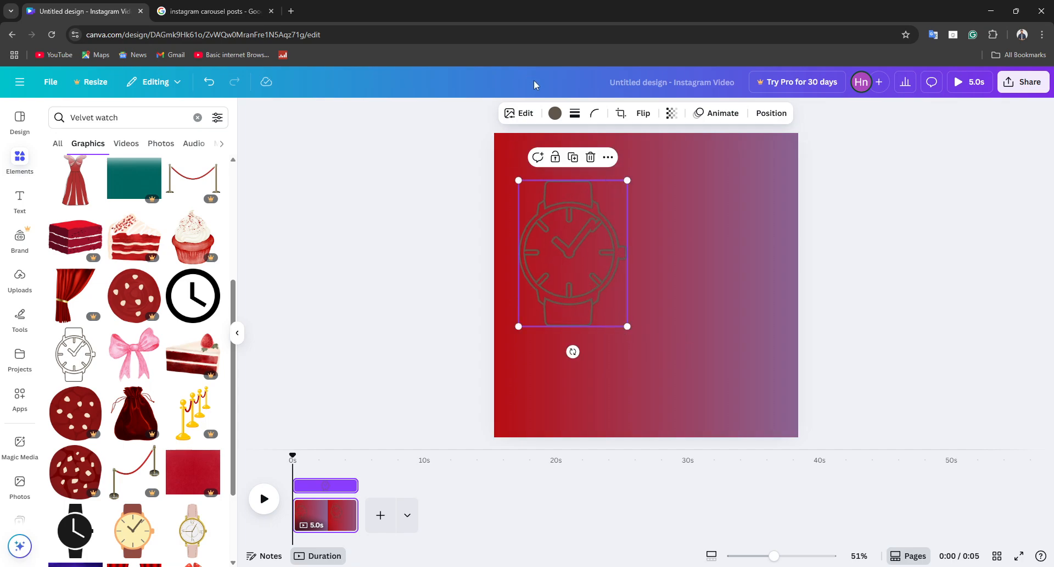
Step: Try a custom pale green, #EEFFE4, as the color of the watch outline
{"action": "left_click", "coordinate": [556, 113]}
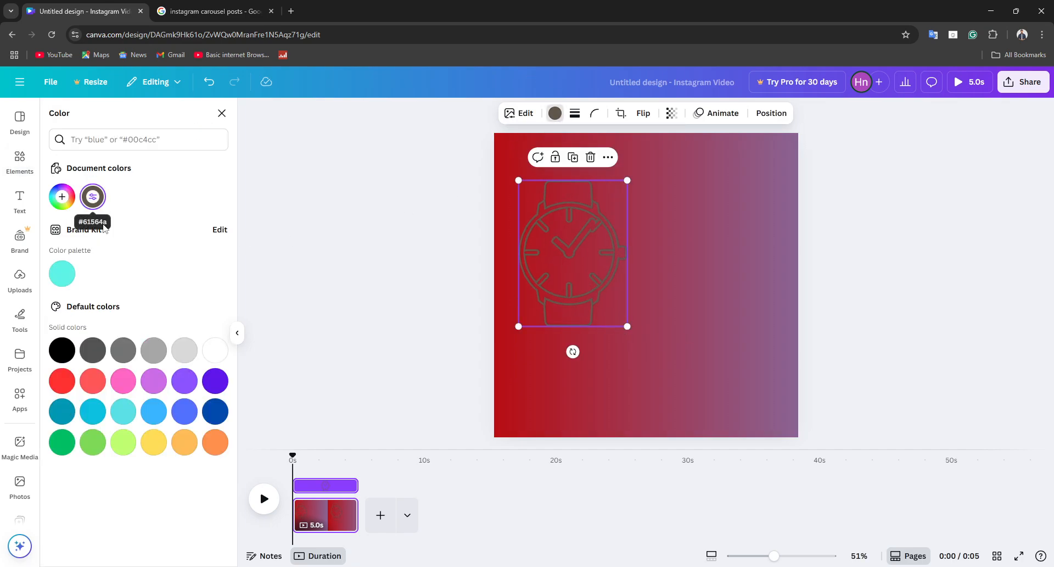
{"action": "left_click", "coordinate": [63, 198]}
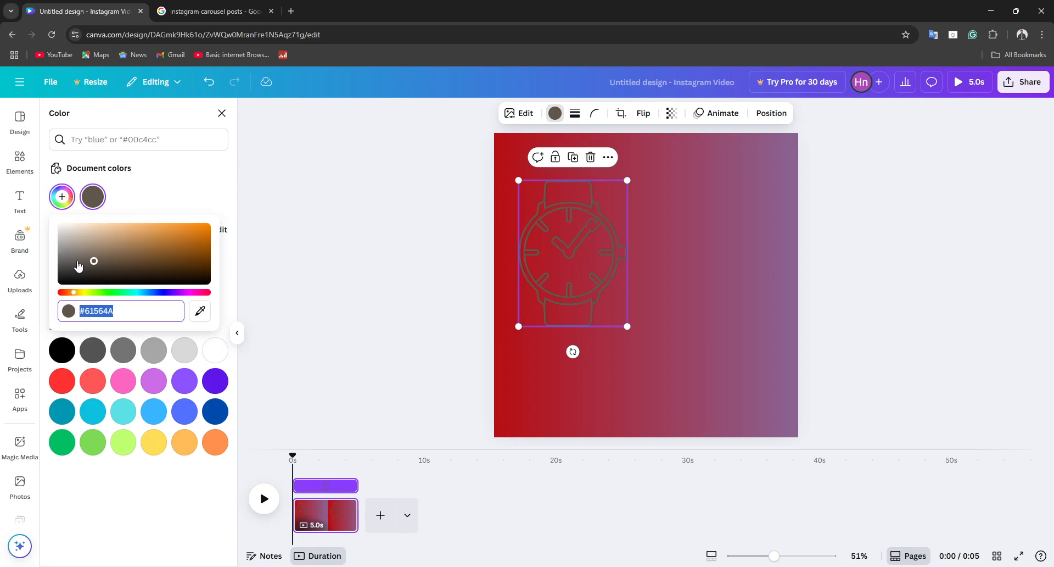
{"action": "type", "text": "#FFF2E4"}
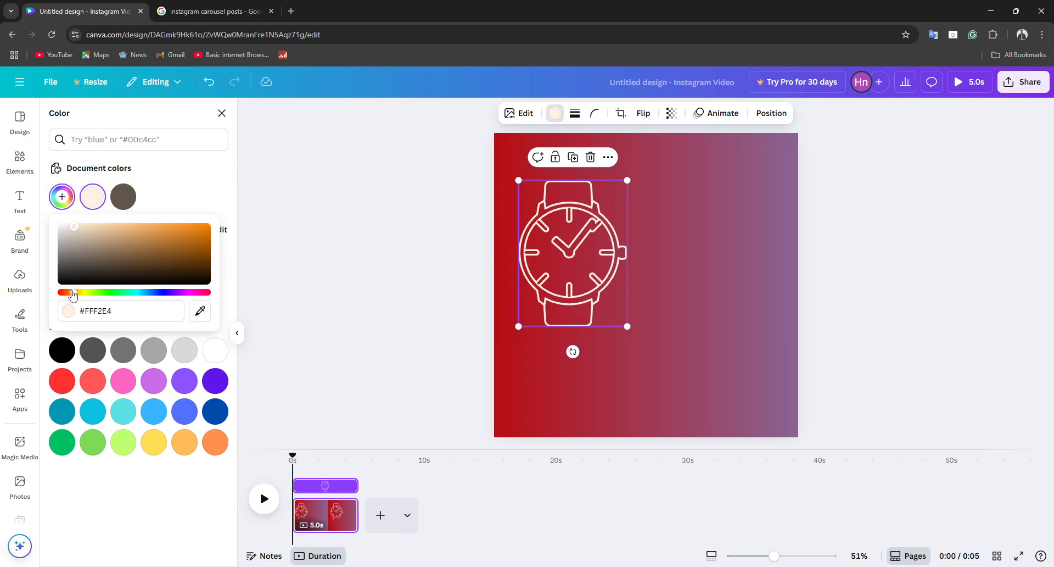
{"action": "left_click_drag", "start_coordinate": [73, 295], "coordinate": [101, 293]}
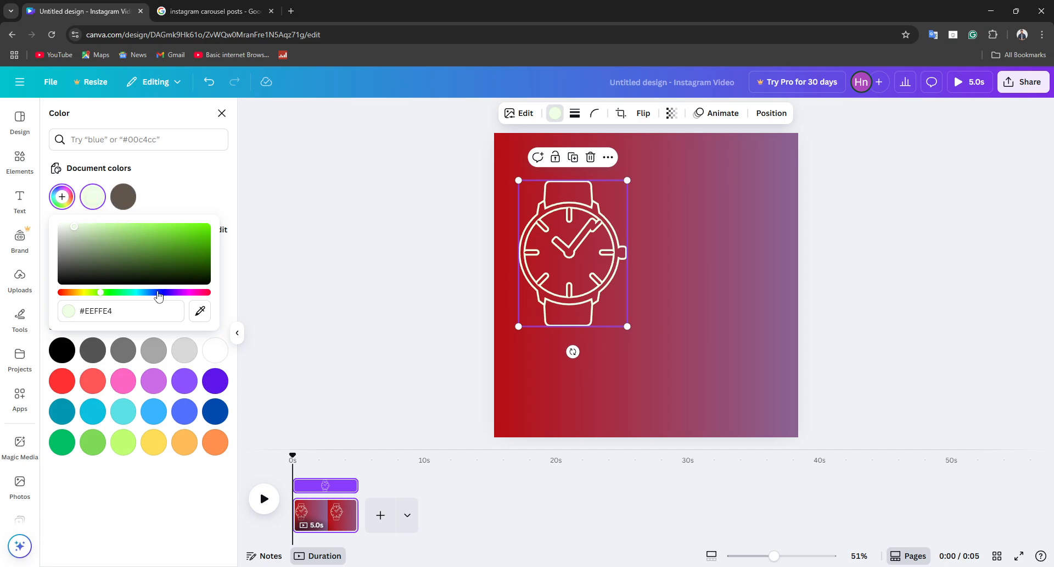
{"action": "left_click", "coordinate": [137, 190]}
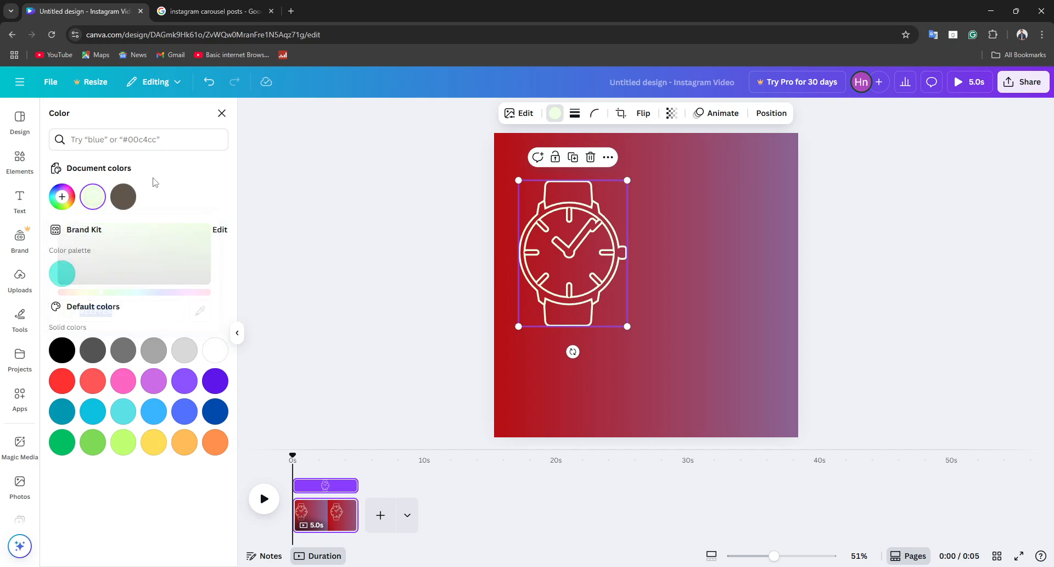
Step: Apply the Brand Kit turquoise to the watch outline and darken it to teal #157168
{"action": "left_click", "coordinate": [62, 274]}
{"action": "left_click", "coordinate": [74, 190]}
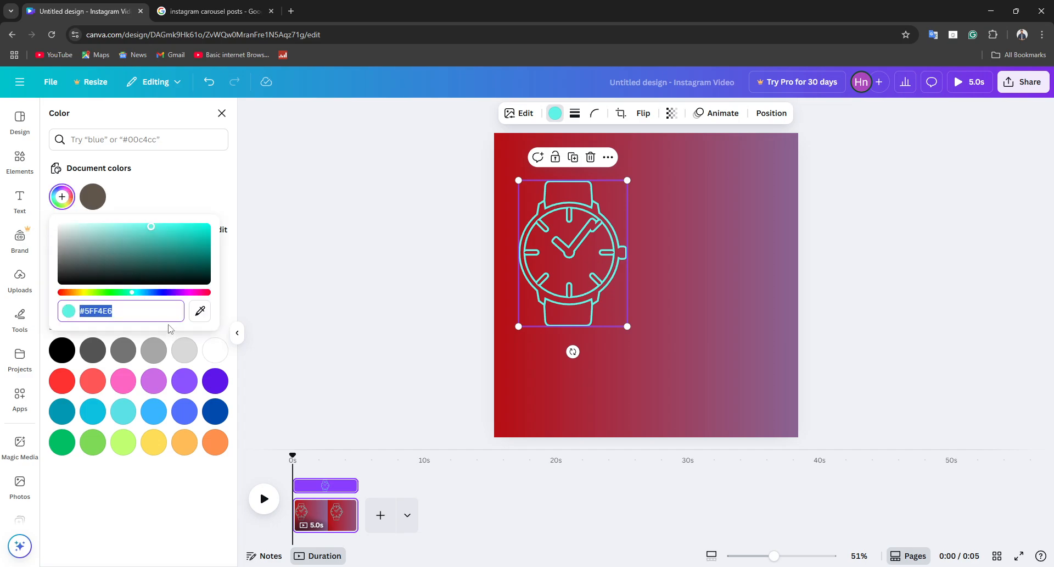
{"action": "left_click", "coordinate": [198, 308]}
{"action": "left_click", "coordinate": [182, 258]}
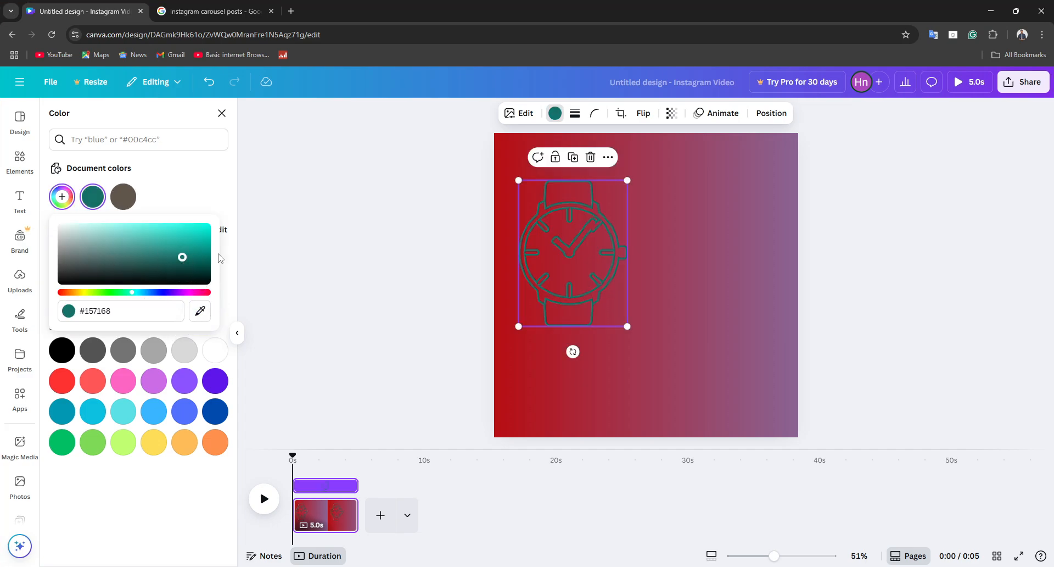
{"action": "left_click", "coordinate": [19, 162]}
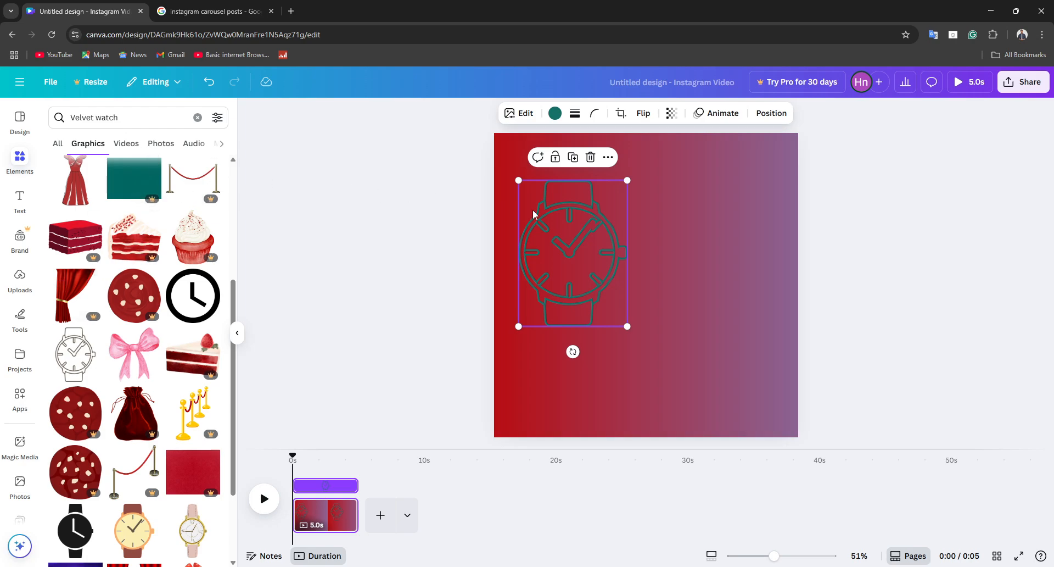
Step: Recolor the watch outline with a custom pale sky blue
{"action": "left_click", "coordinate": [554, 114]}
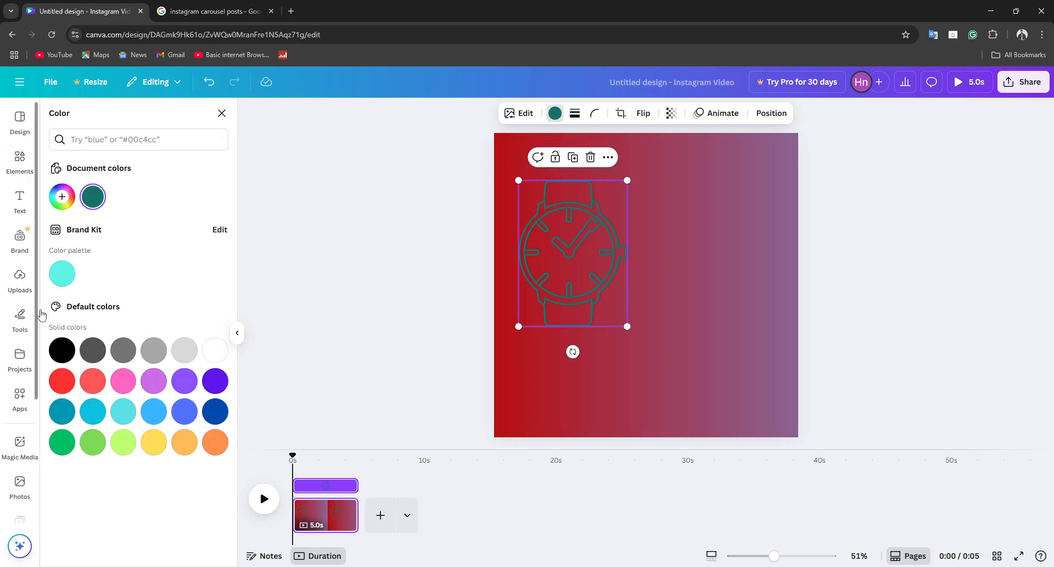
{"action": "left_click", "coordinate": [62, 197]}
{"action": "left_click_drag", "start_coordinate": [183, 253], "coordinate": [209, 226]}
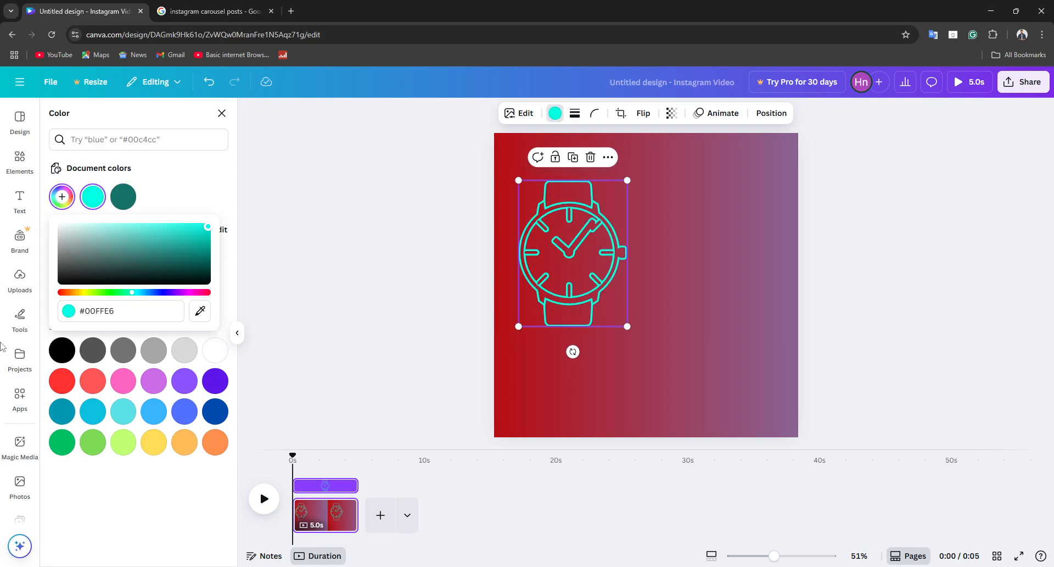
{"action": "mouse_move", "coordinate": [132, 295]}
{"action": "left_mouse_down"}
{"action": "mouse_move", "coordinate": [91, 293]}
{"action": "mouse_move", "coordinate": [236, 274]}
{"action": "mouse_move", "coordinate": [142, 271]}
{"action": "mouse_move", "coordinate": [140, 292]}
{"action": "left_mouse_up"}
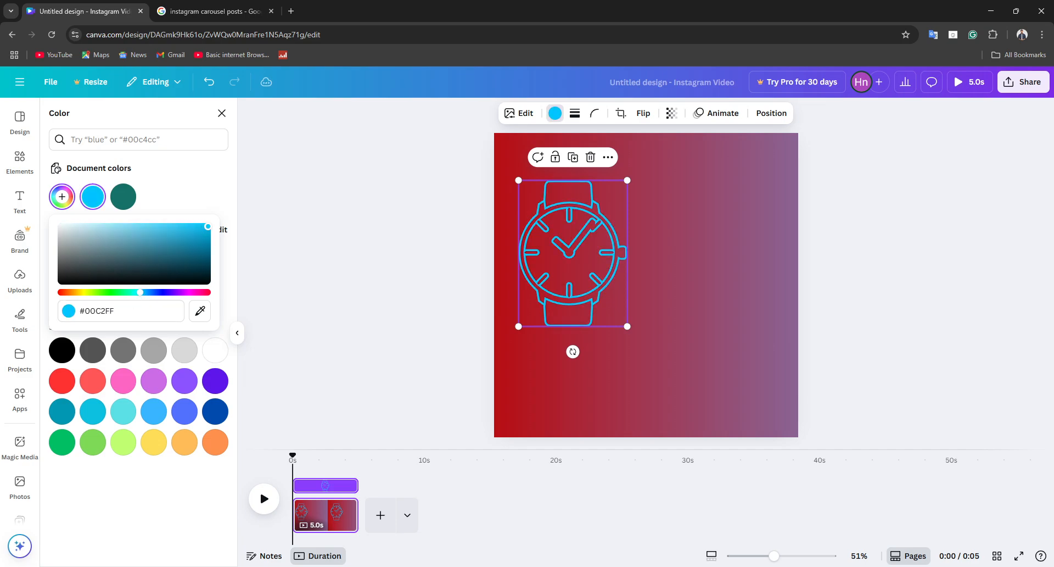
{"action": "left_click", "coordinate": [119, 226]}
{"action": "left_click", "coordinate": [353, 197]}
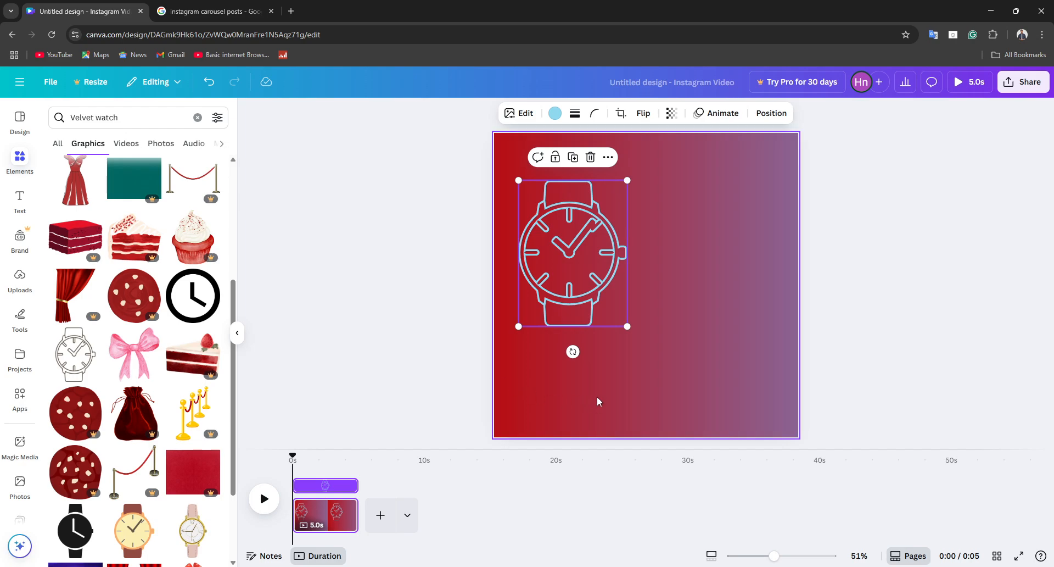
Step: Move the watch outline to the page's left edge and add the pink ribbon bow from the graphics results
{"action": "left_click_drag", "start_coordinate": [566, 288], "coordinate": [543, 297]}
{"action": "left_click", "coordinate": [426, 308]}
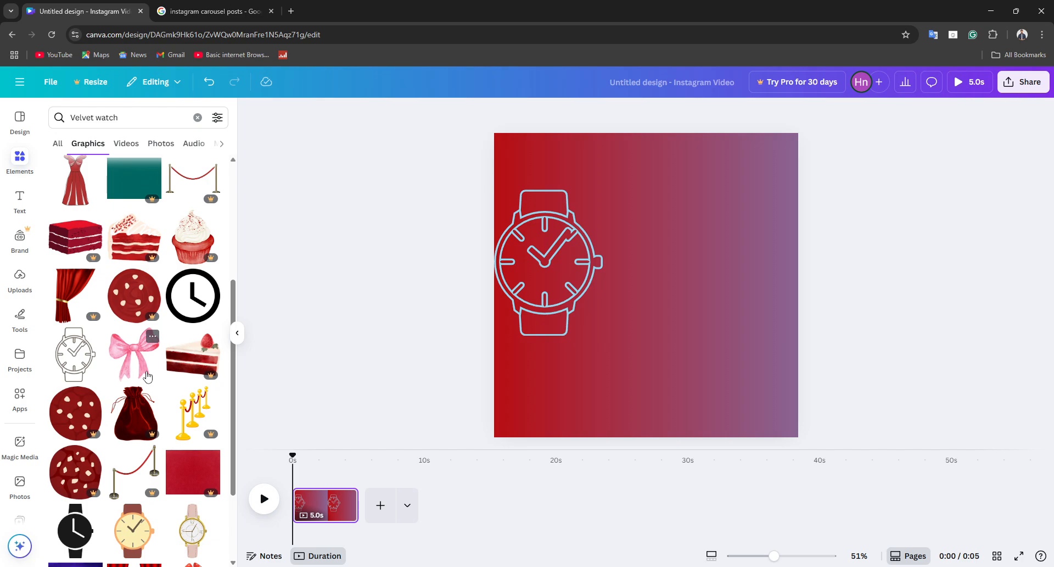
{"action": "left_click", "coordinate": [148, 333]}
{"action": "left_click_drag", "start_coordinate": [685, 285], "coordinate": [678, 258]}
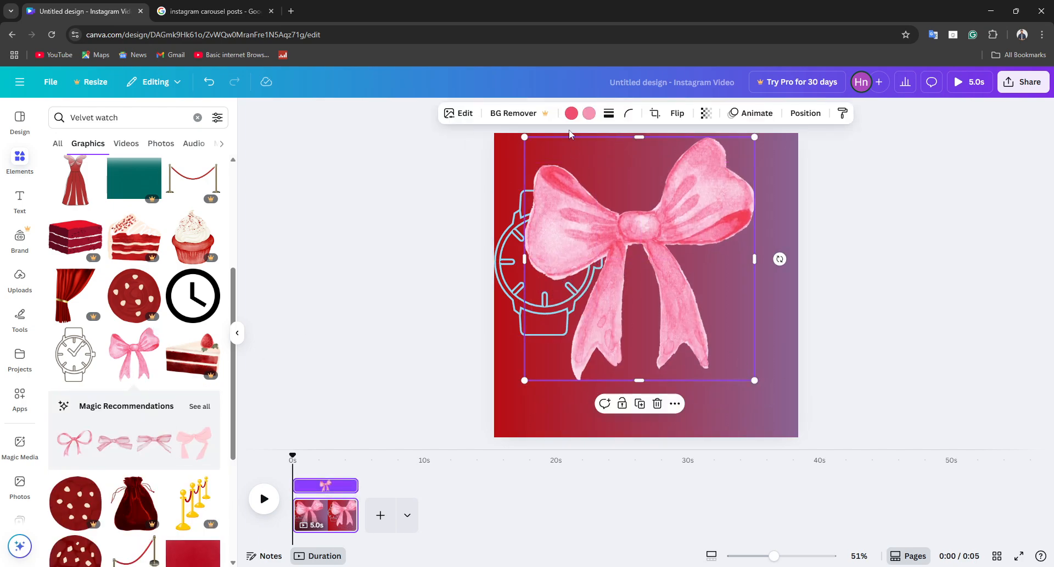
Step: Recolor the bow, changing its dark pink to black and its light pink to lime green
{"action": "left_click", "coordinate": [571, 113]}
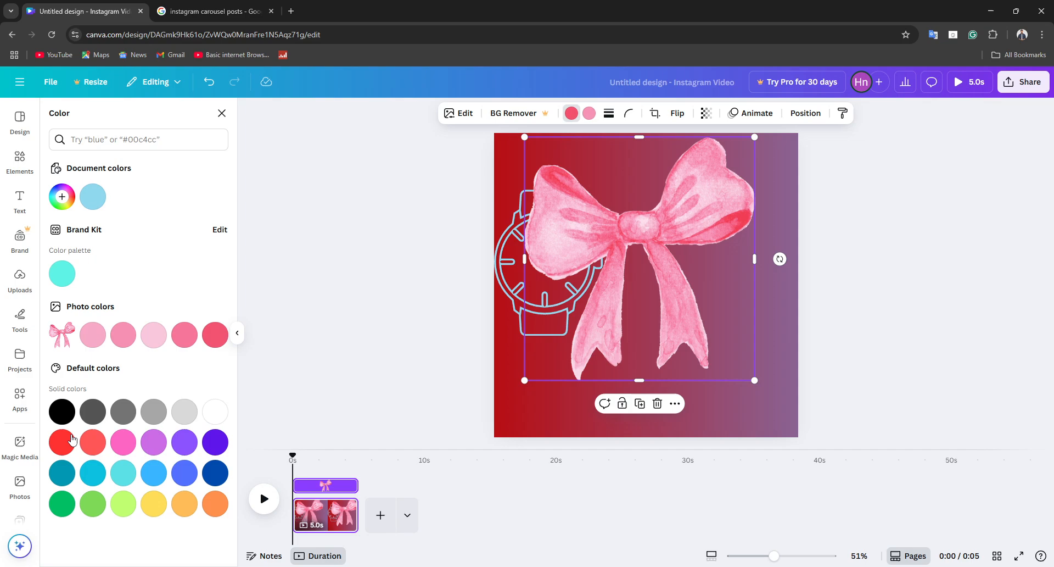
{"action": "left_click", "coordinate": [591, 113]}
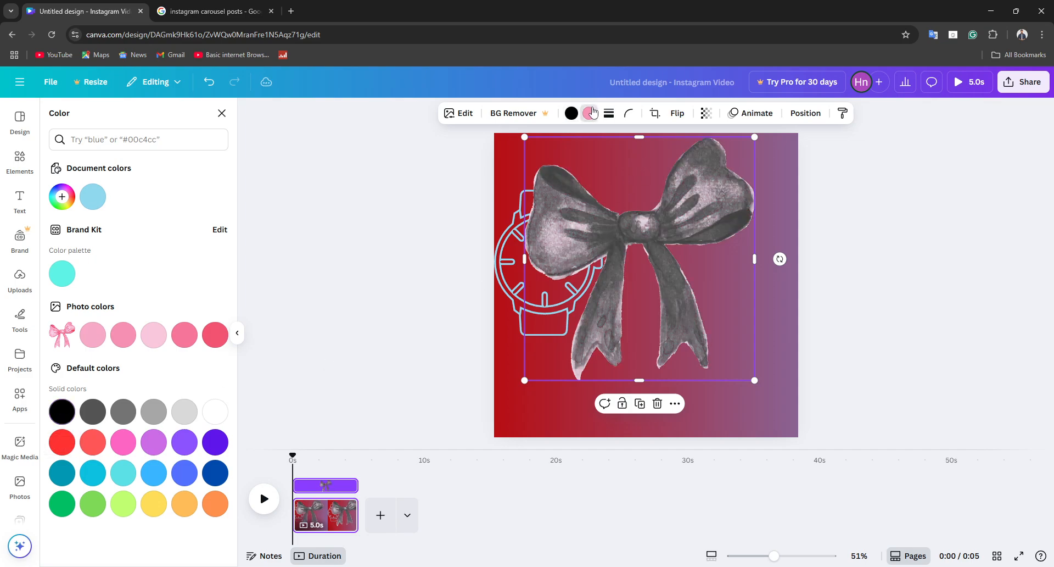
{"action": "left_click", "coordinate": [124, 504]}
Step: Shrink the bow, place it in the middle of the watch face and send it one layer backward behind the watch outline
{"action": "left_click_drag", "start_coordinate": [664, 307], "coordinate": [600, 297]}
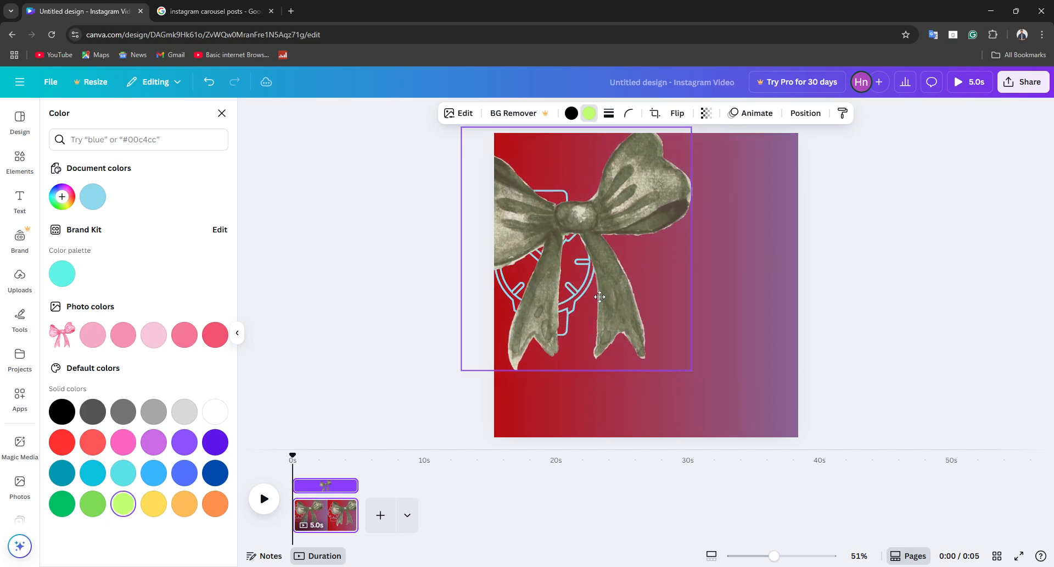
{"action": "left_click_drag", "start_coordinate": [692, 369], "coordinate": [529, 200]}
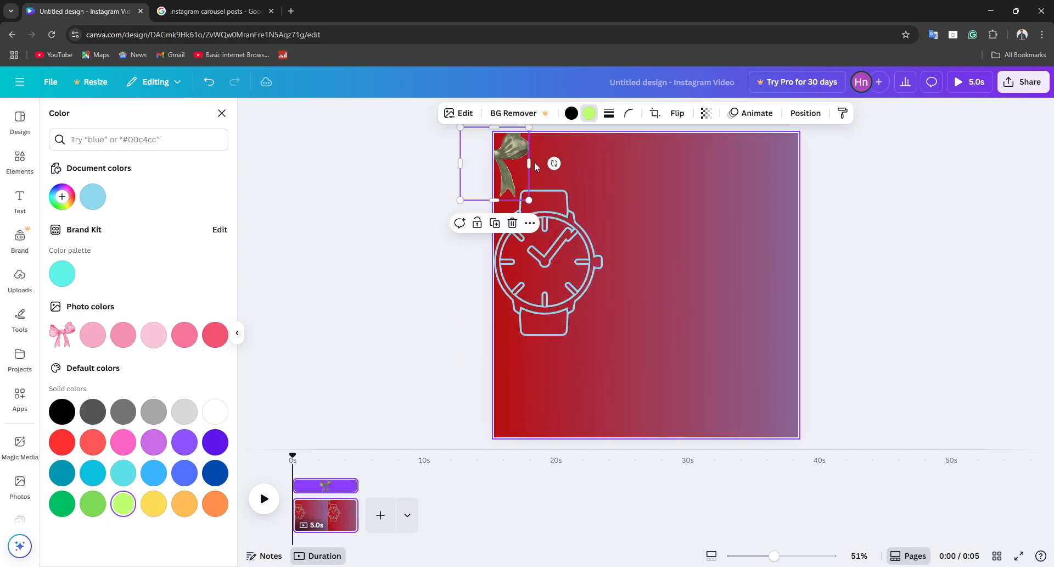
{"action": "left_click_drag", "start_coordinate": [521, 160], "coordinate": [570, 258]}
{"action": "right_click", "coordinate": [570, 258]}
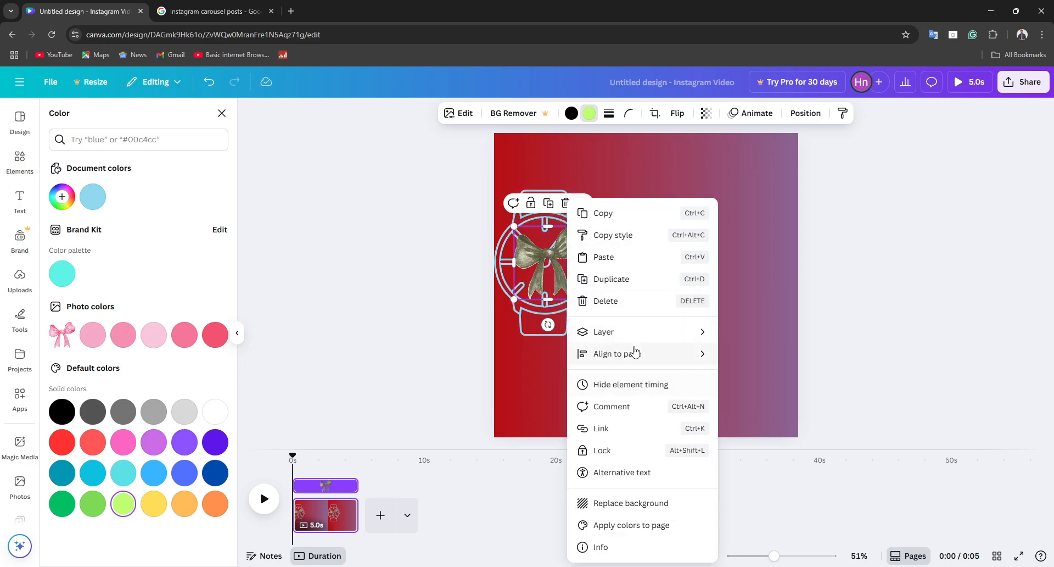
{"action": "mouse_move", "coordinate": [621, 334]}
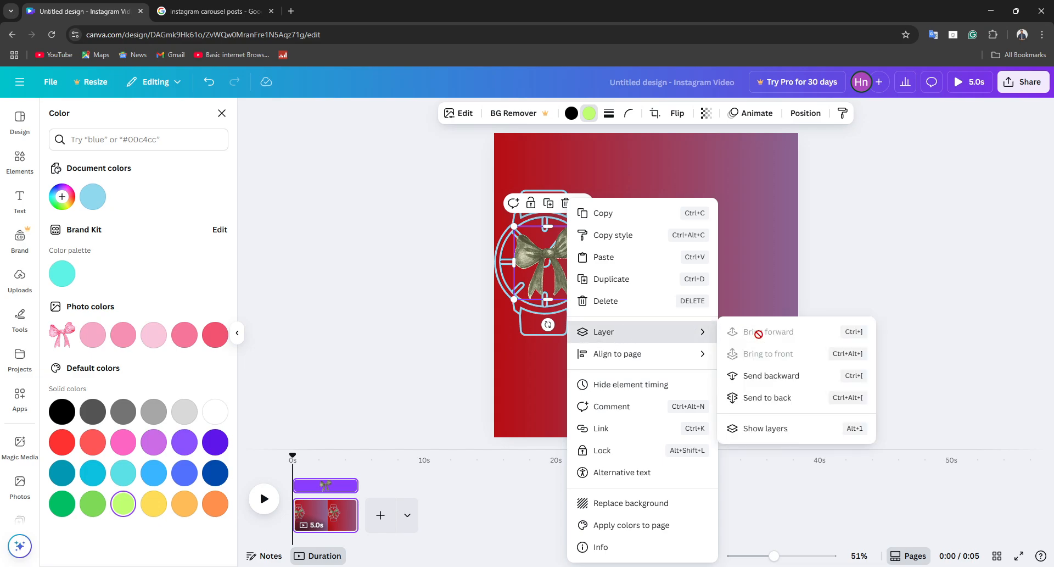
{"action": "left_click", "coordinate": [777, 376]}
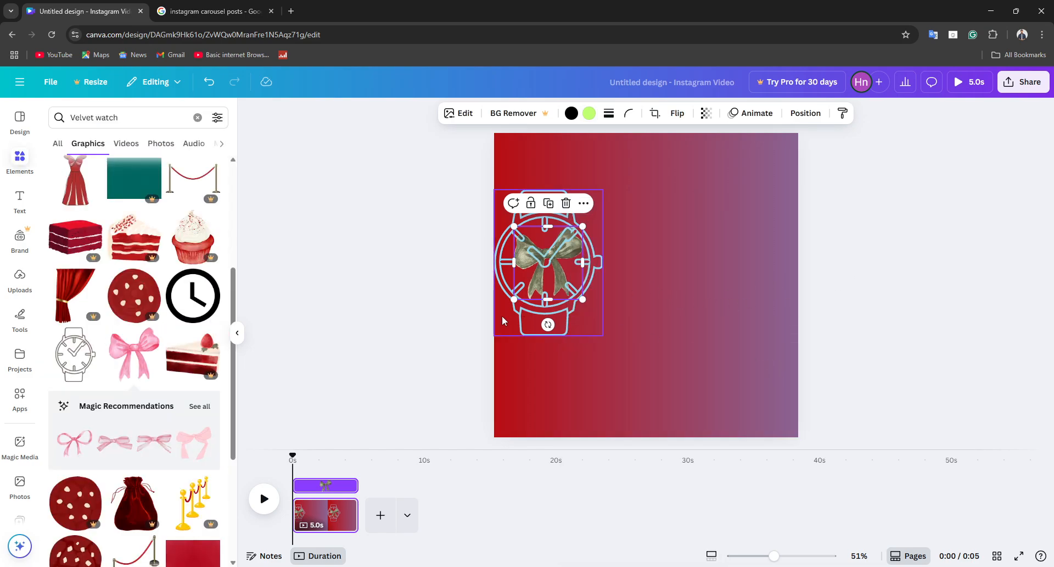
{"action": "left_click", "coordinate": [407, 235]}
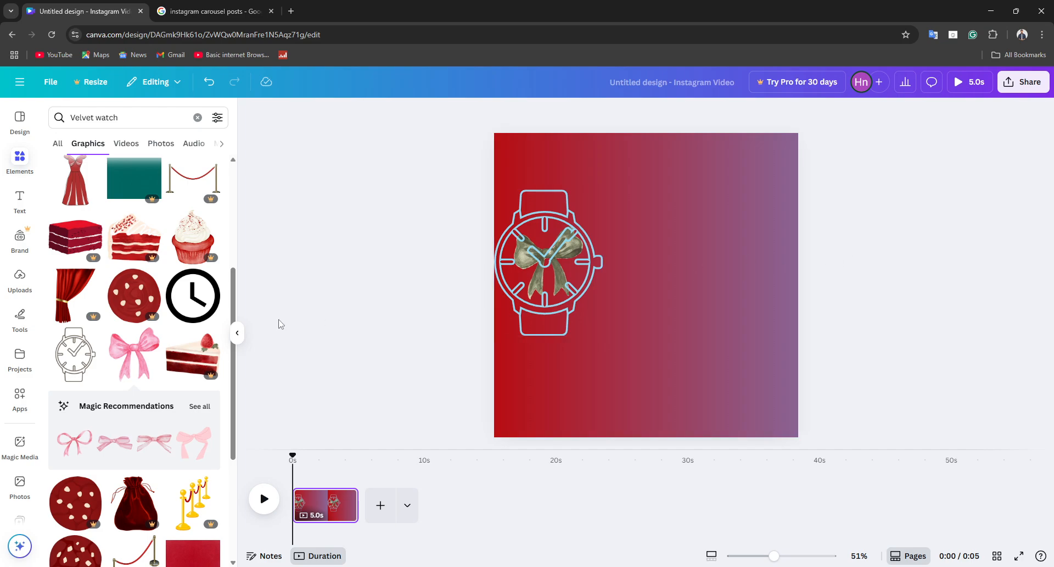
Step: Search the graphics for "transitive elements"
{"action": "left_click", "coordinate": [125, 114]}
{"action": "key", "text": "ctrl+a"}
{"action": "type", "text": "transi"}
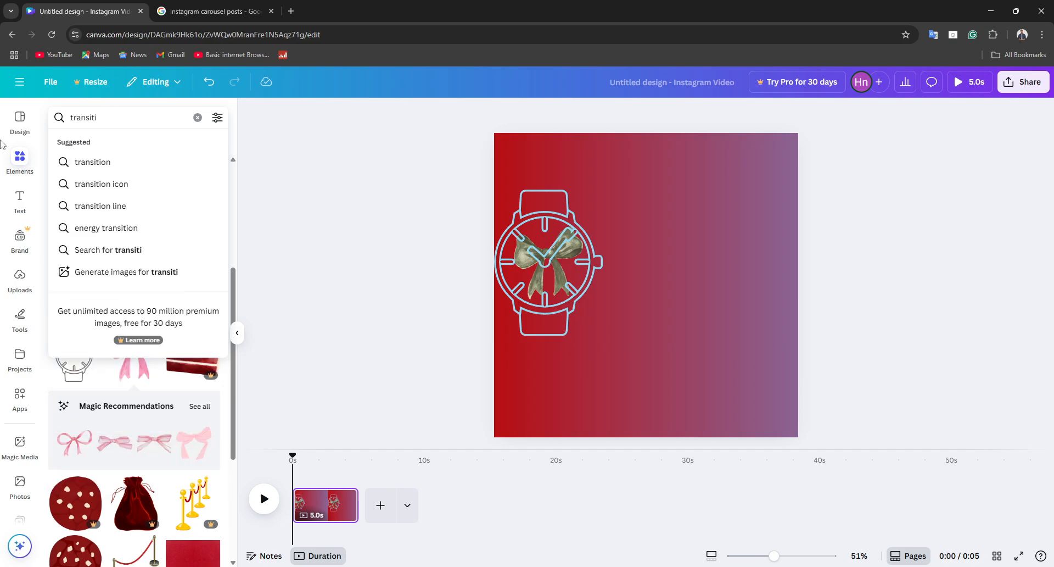
{"action": "type", "text": "tive ele"}
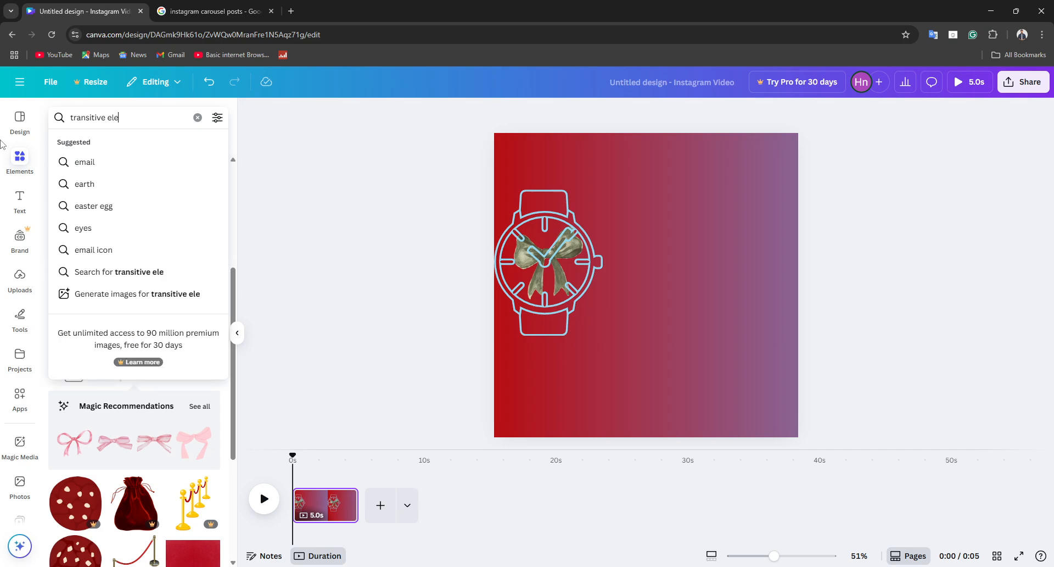
{"action": "type", "text": "ments"}
{"action": "key", "text": "Return"}
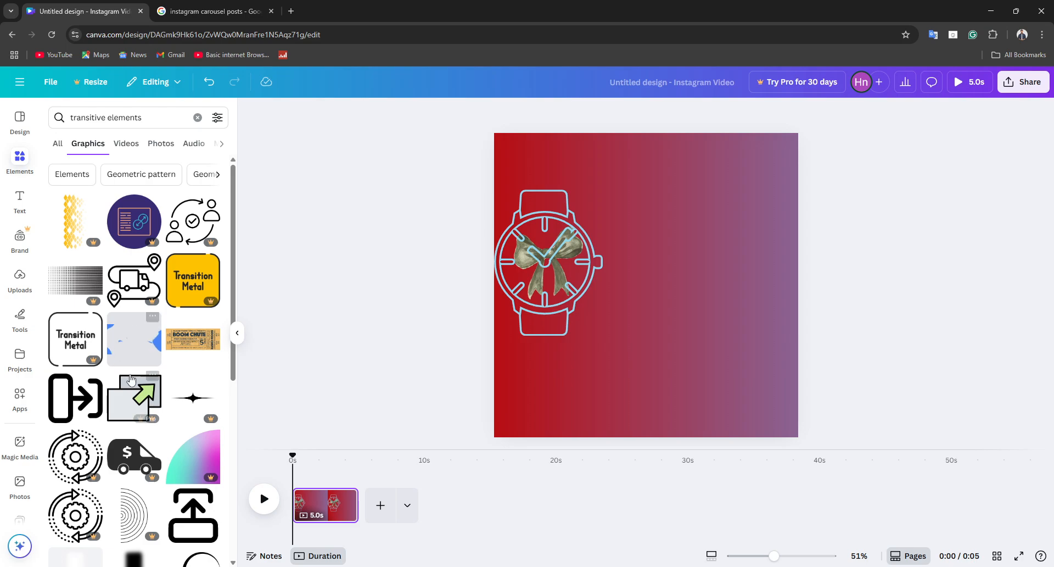
Step: Try the animated blue liquid graphic, discard it, and move the watch with its bow to the page's center
{"action": "left_click", "coordinate": [137, 339]}
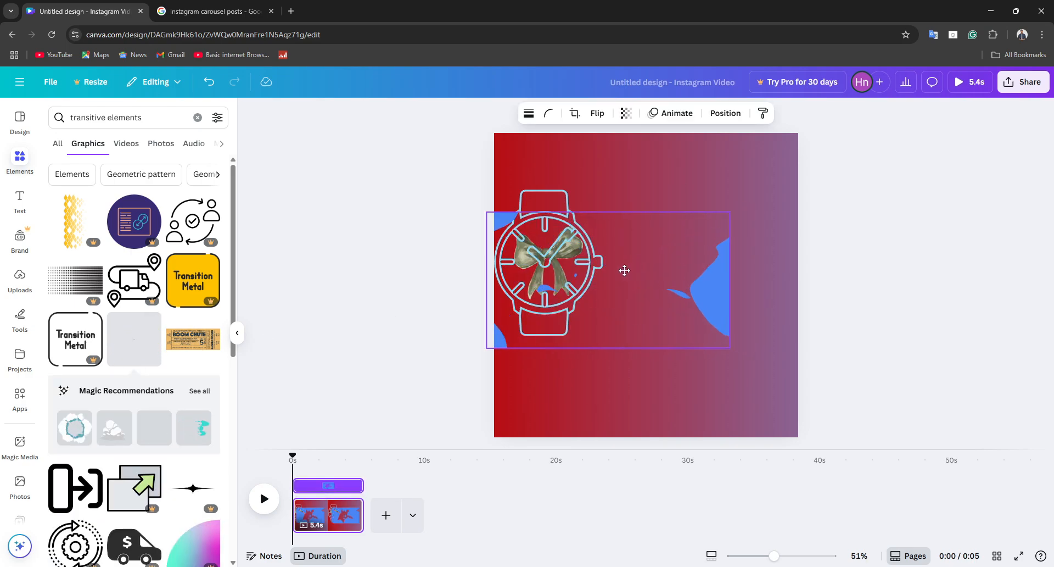
{"action": "left_click_drag", "start_coordinate": [624, 271], "coordinate": [383, 183]}
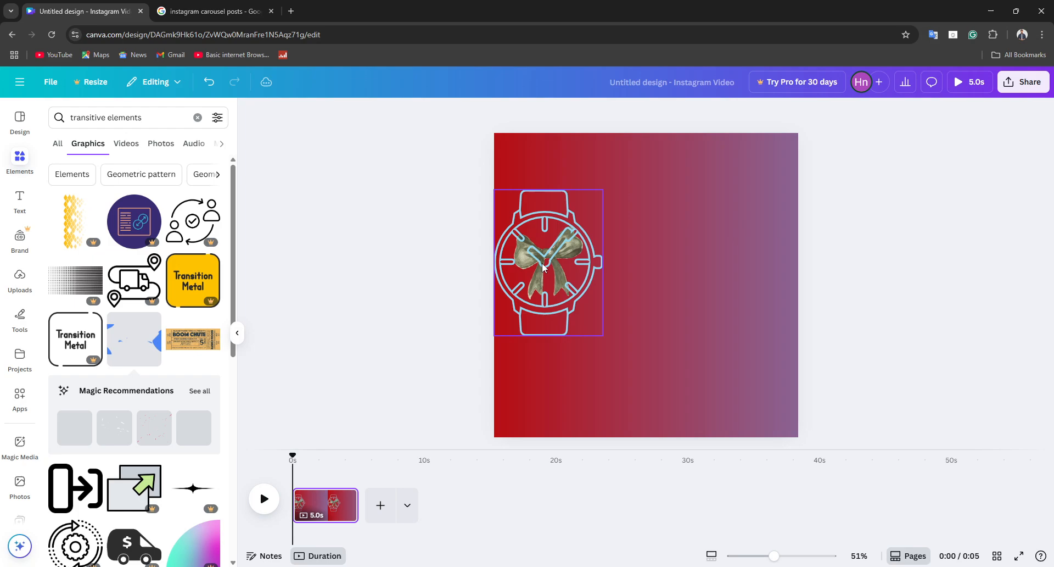
{"action": "left_click_drag", "start_coordinate": [542, 264], "coordinate": [625, 287]}
Step: Add the animated blue liquid graphic and enlarge it beyond both sides of the page, positioned over the watch
{"action": "left_click", "coordinate": [134, 339]}
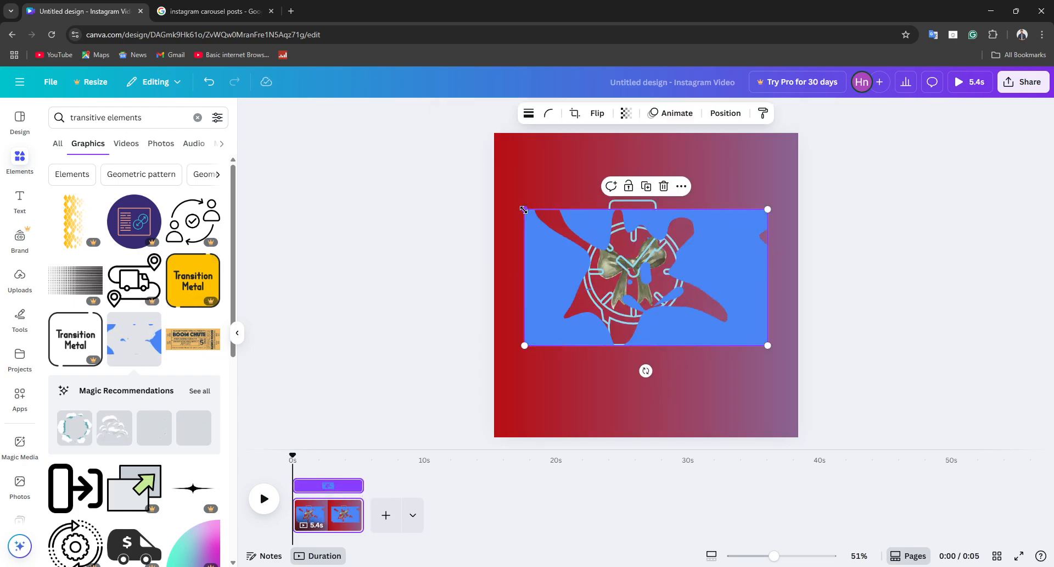
{"action": "left_click_drag", "start_coordinate": [525, 218], "coordinate": [496, 134]}
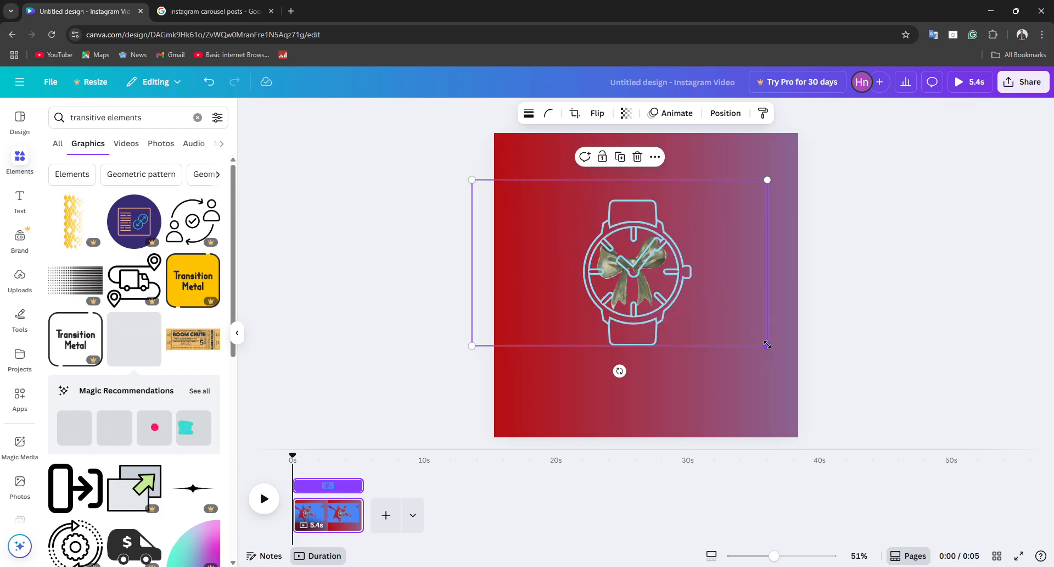
{"action": "left_click_drag", "start_coordinate": [768, 346], "coordinate": [839, 422]}
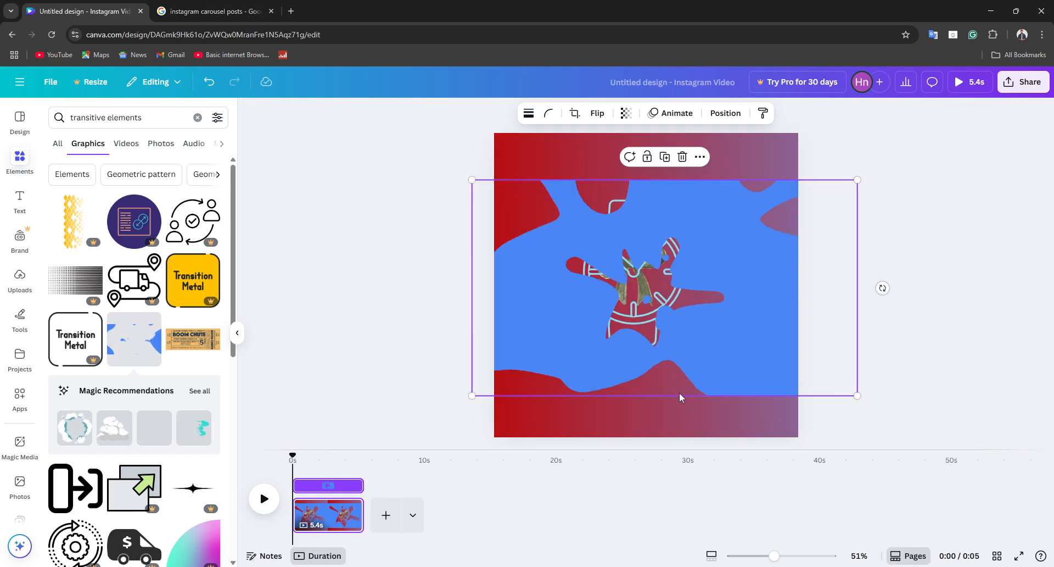
{"action": "left_click_drag", "start_coordinate": [679, 395], "coordinate": [666, 376]}
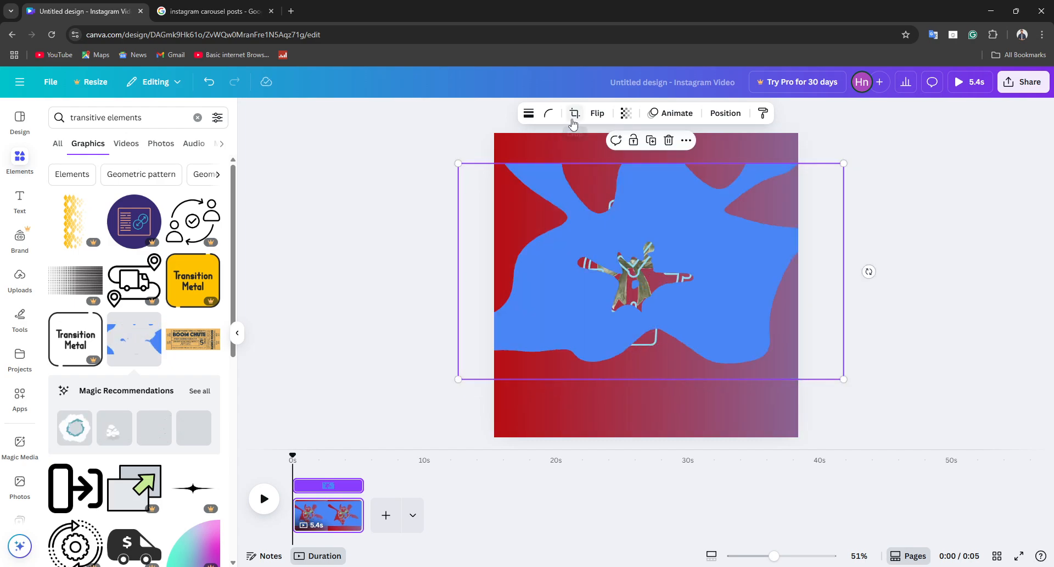
Step: Give the blue liquid graphic a black short-dashed border with a weight of 3
{"action": "left_click", "coordinate": [549, 123]}
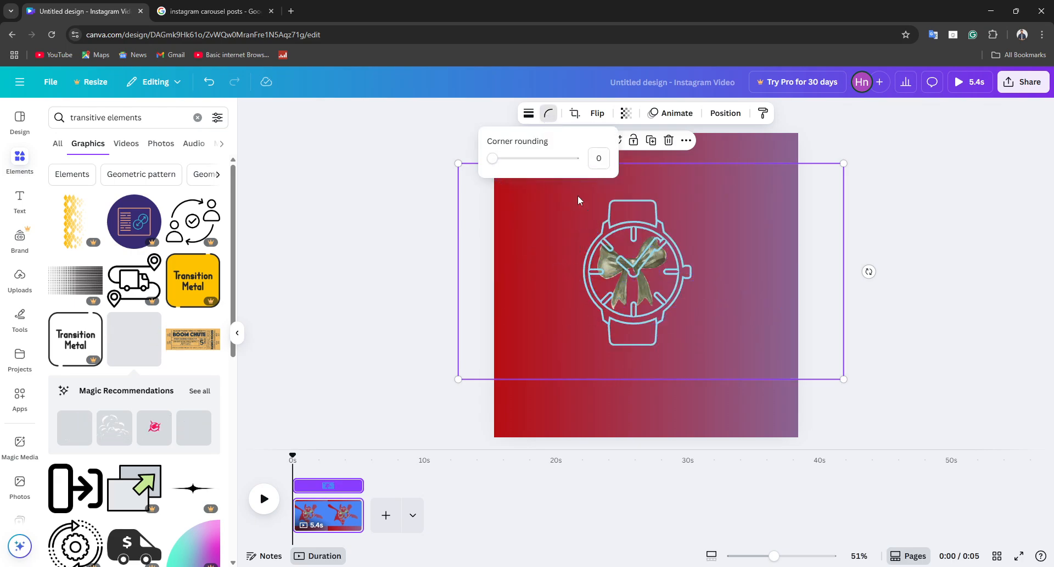
{"action": "left_click_drag", "start_coordinate": [504, 163], "coordinate": [517, 164]}
{"action": "left_click", "coordinate": [529, 113]}
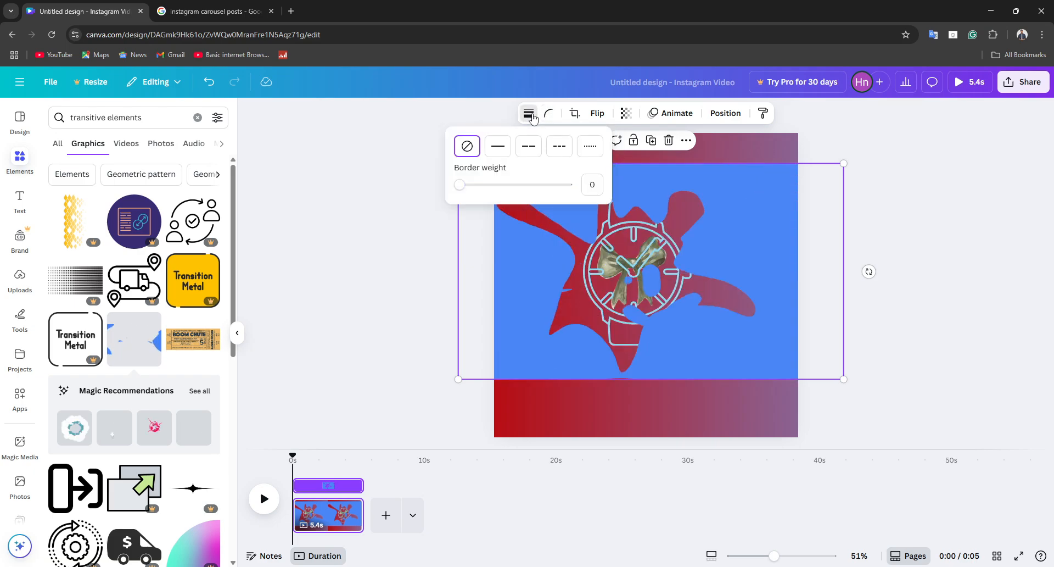
{"action": "left_click", "coordinate": [501, 156]}
{"action": "left_click", "coordinate": [557, 154]}
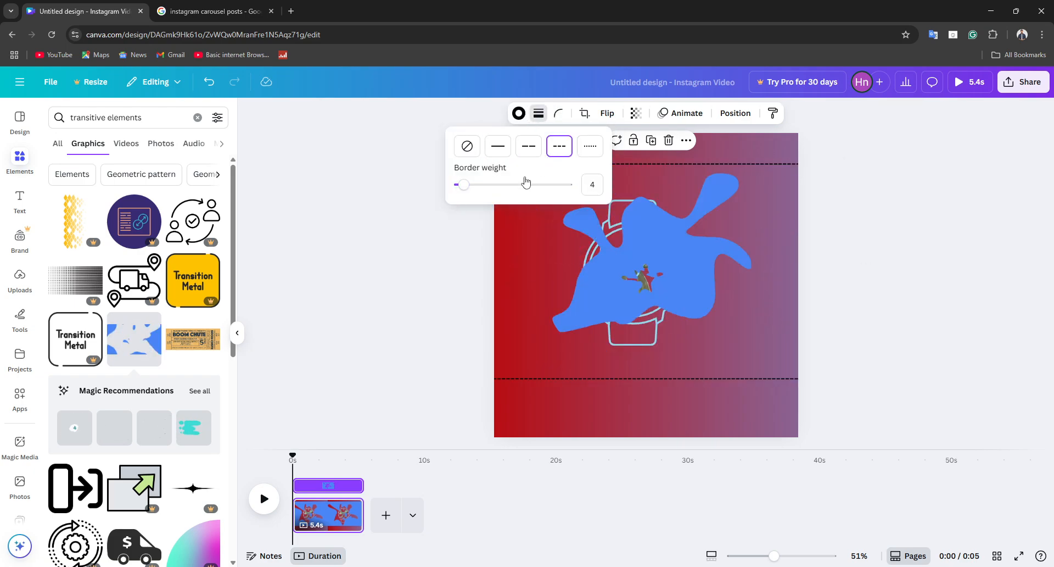
{"action": "left_click_drag", "start_coordinate": [467, 191], "coordinate": [463, 186]}
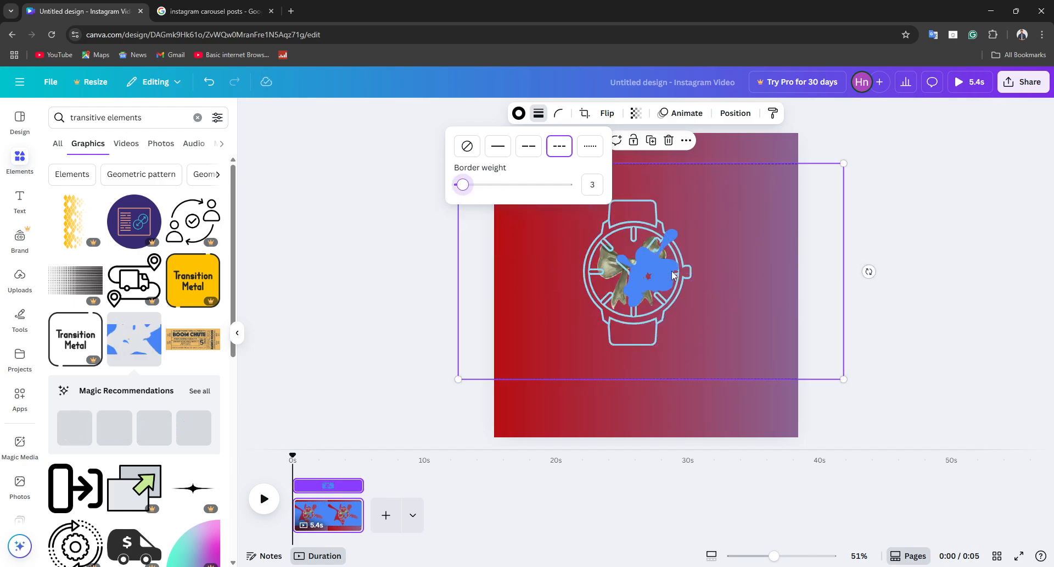
Step: Apply the Blur animation on enter to the blue liquid graphic and try to adjust its speed
{"action": "left_click", "coordinate": [664, 113]}
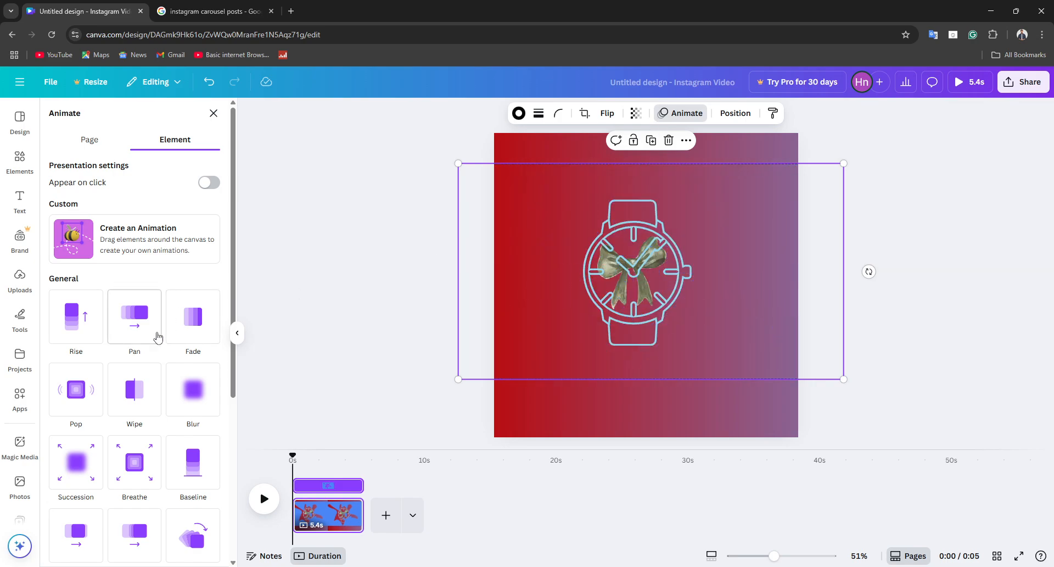
{"action": "left_click", "coordinate": [189, 400]}
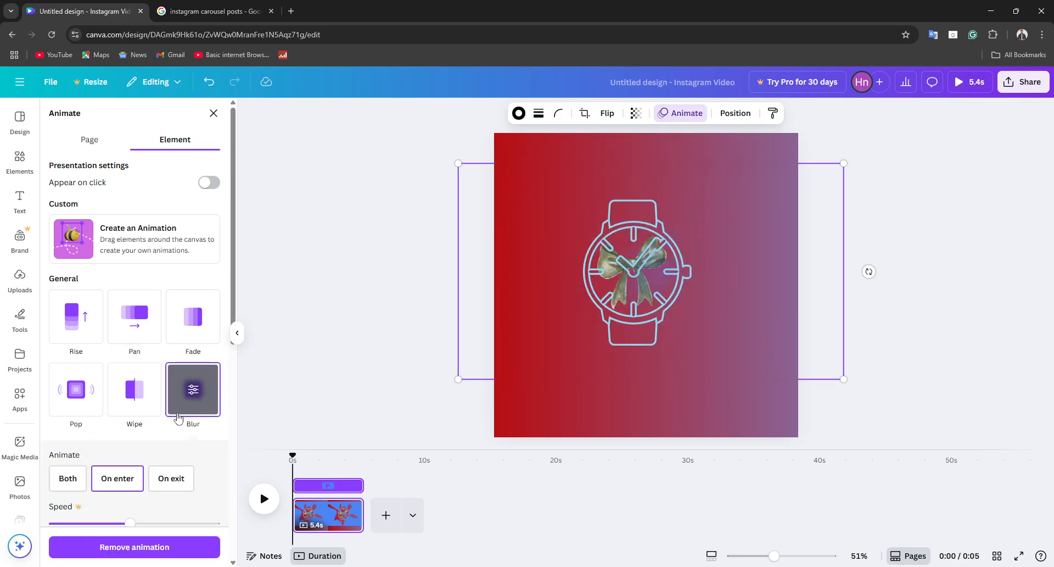
{"action": "scroll", "coordinate": [160, 473], "scroll_direction": "down", "scroll_amount": 3}
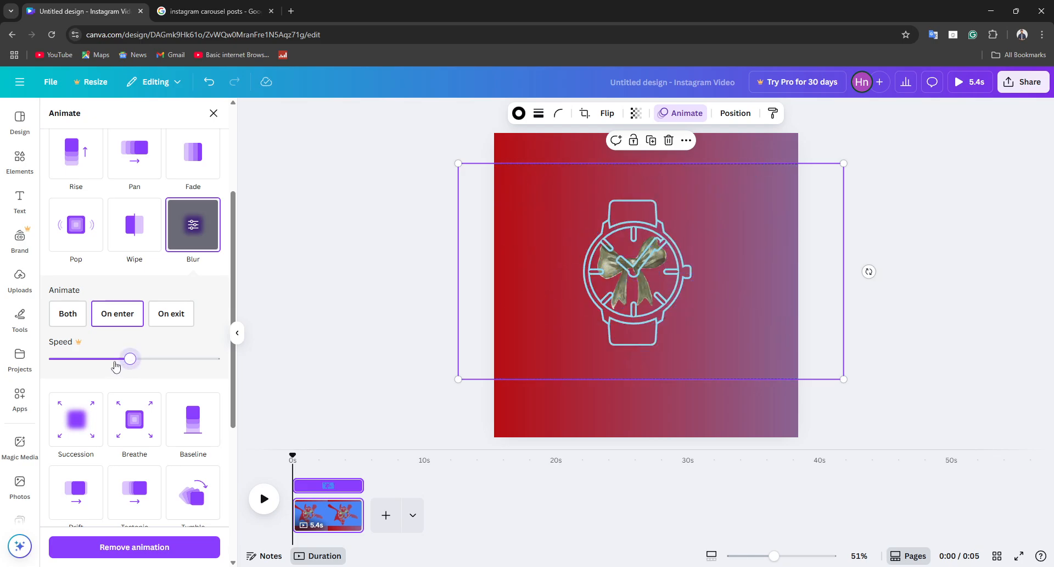
{"action": "left_click", "coordinate": [129, 360]}
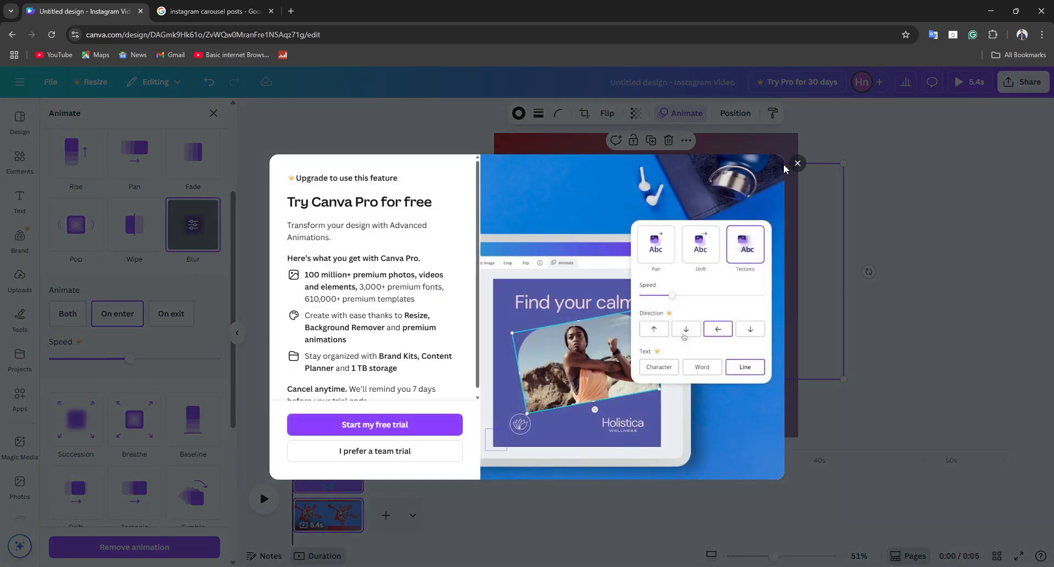
{"action": "left_click", "coordinate": [797, 164]}
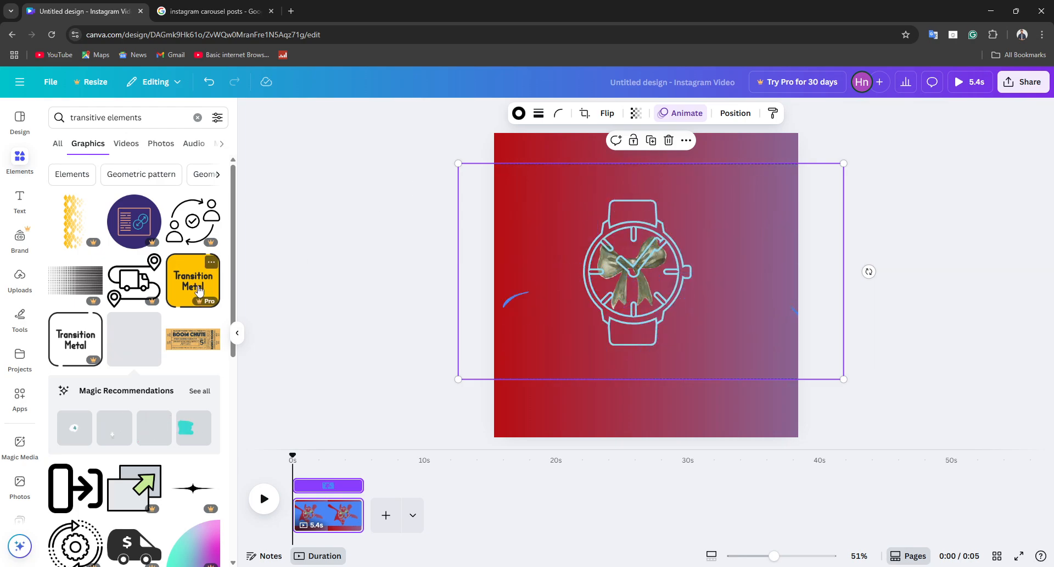
Step: Add the animated white cloud from the recommendations, shift it slightly up and left, and send it one layer backward
{"action": "left_click", "coordinate": [115, 433]}
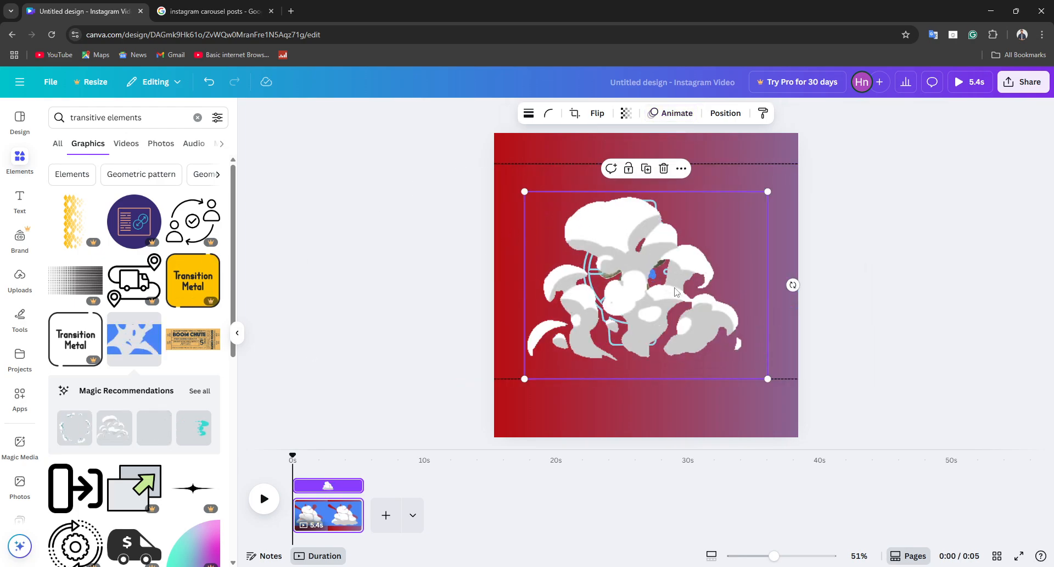
{"action": "left_click_drag", "start_coordinate": [685, 300], "coordinate": [682, 288]}
{"action": "right_click", "coordinate": [675, 257]}
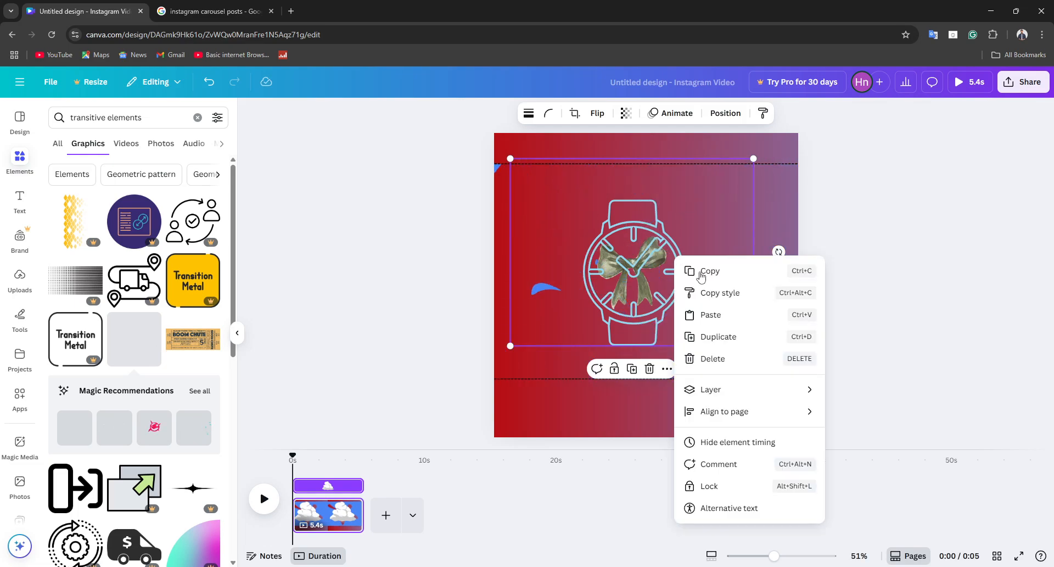
{"action": "mouse_move", "coordinate": [713, 389]}
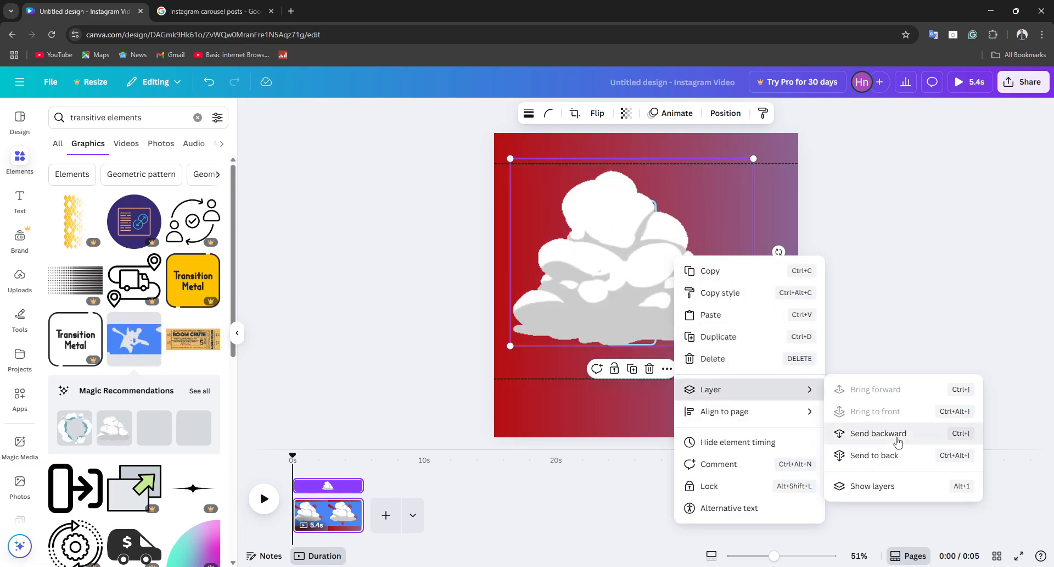
{"action": "left_click", "coordinate": [873, 434]}
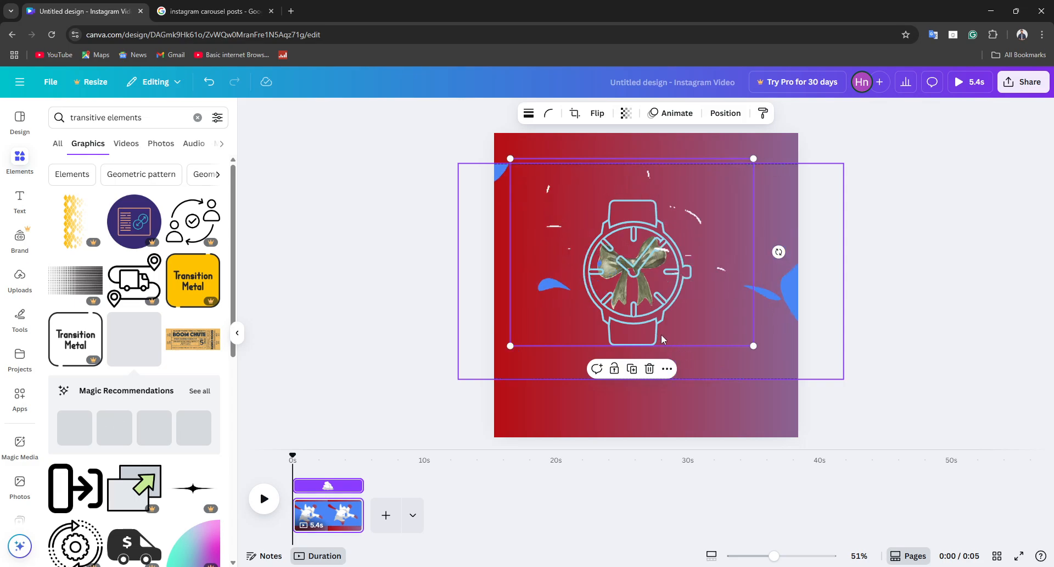
{"action": "left_click", "coordinate": [419, 286]}
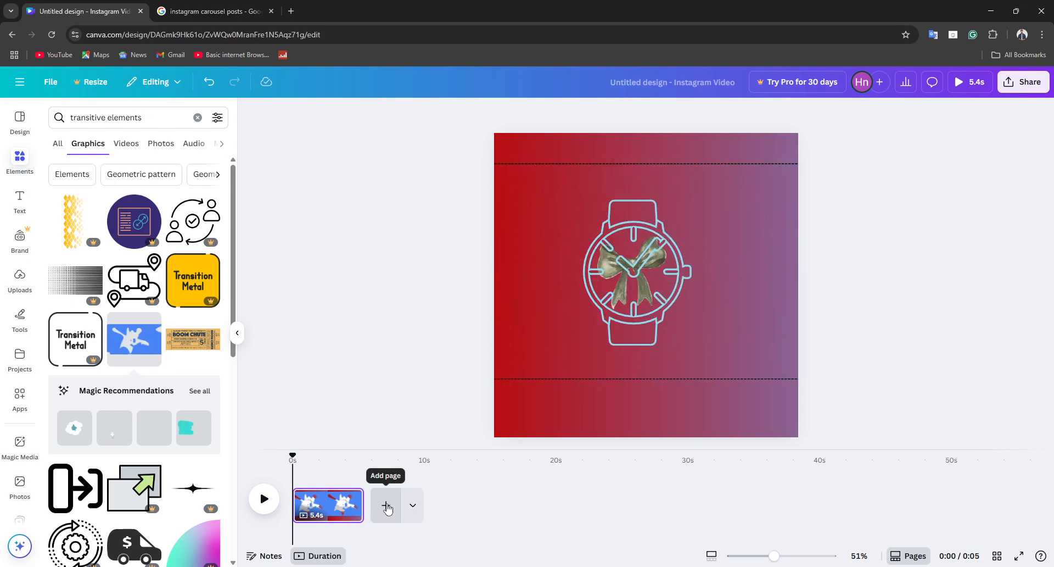
Step: Add a second page after the first and open the uploaded images
{"action": "left_click", "coordinate": [386, 505]}
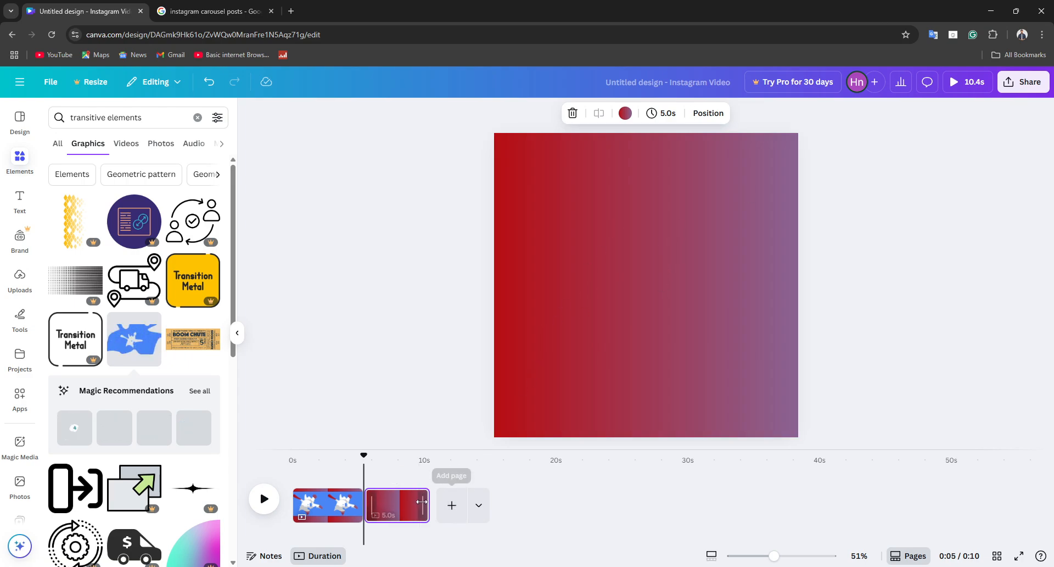
{"action": "left_click", "coordinate": [13, 328]}
{"action": "left_click", "coordinate": [19, 279]}
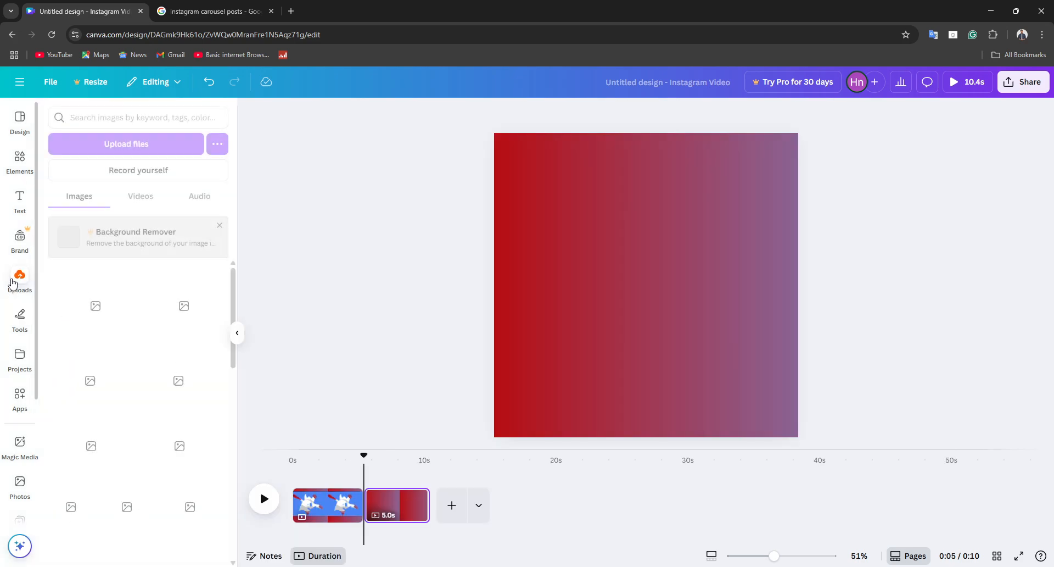
Step: Try out the uploaded photo of the woman with a camera on the first page, and delete it again
{"action": "left_click", "coordinate": [323, 518]}
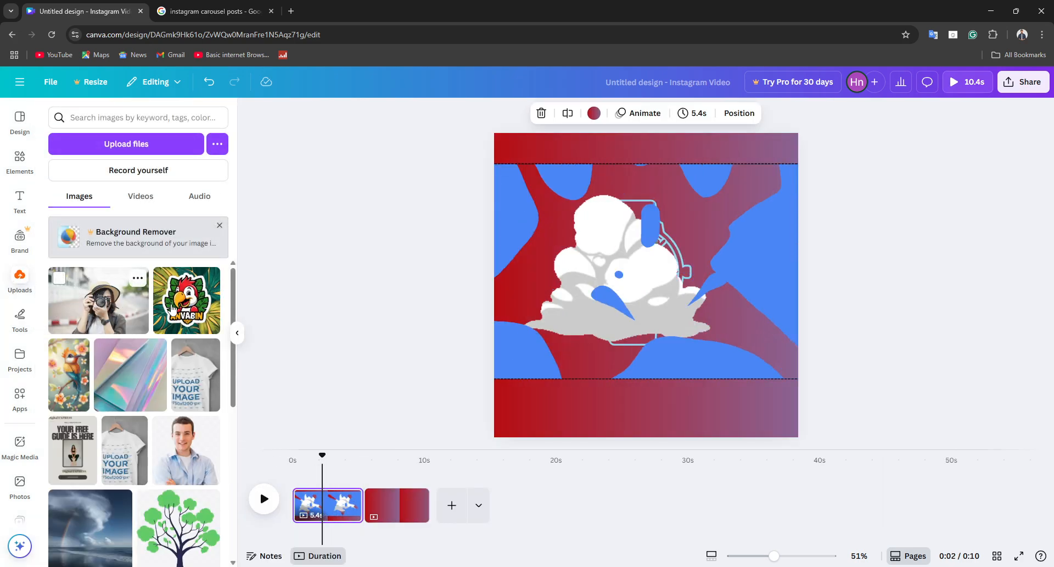
{"action": "left_click", "coordinate": [111, 314]}
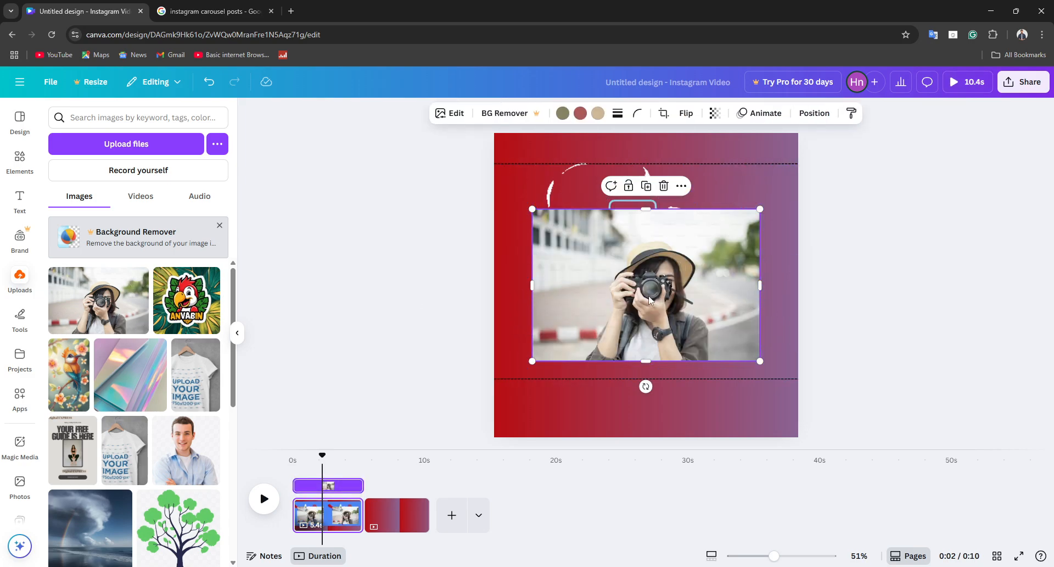
{"action": "left_click_drag", "start_coordinate": [650, 291], "coordinate": [609, 208]}
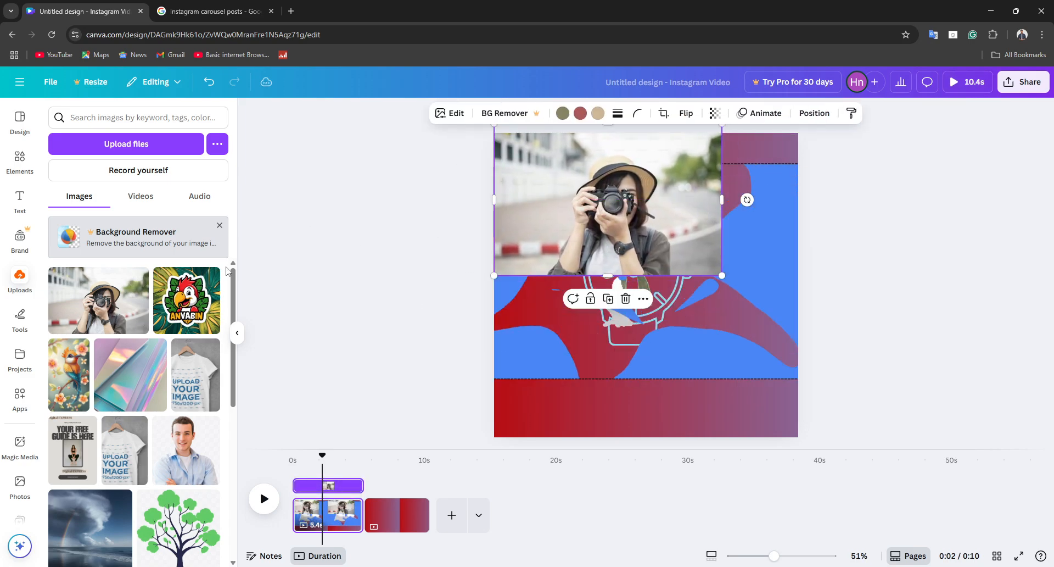
{"action": "left_click", "coordinate": [146, 143]}
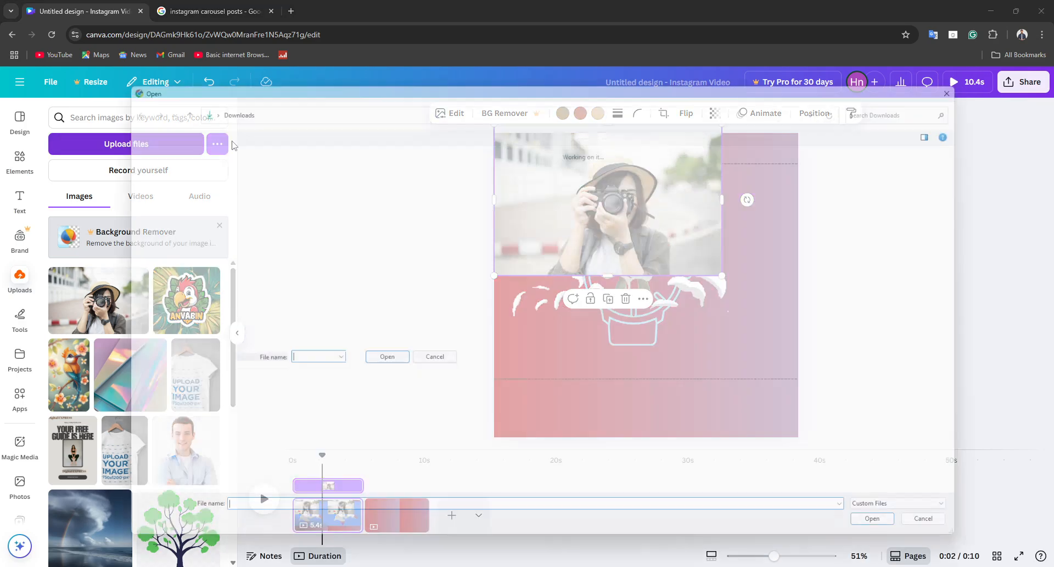
{"action": "left_click", "coordinate": [997, 86]}
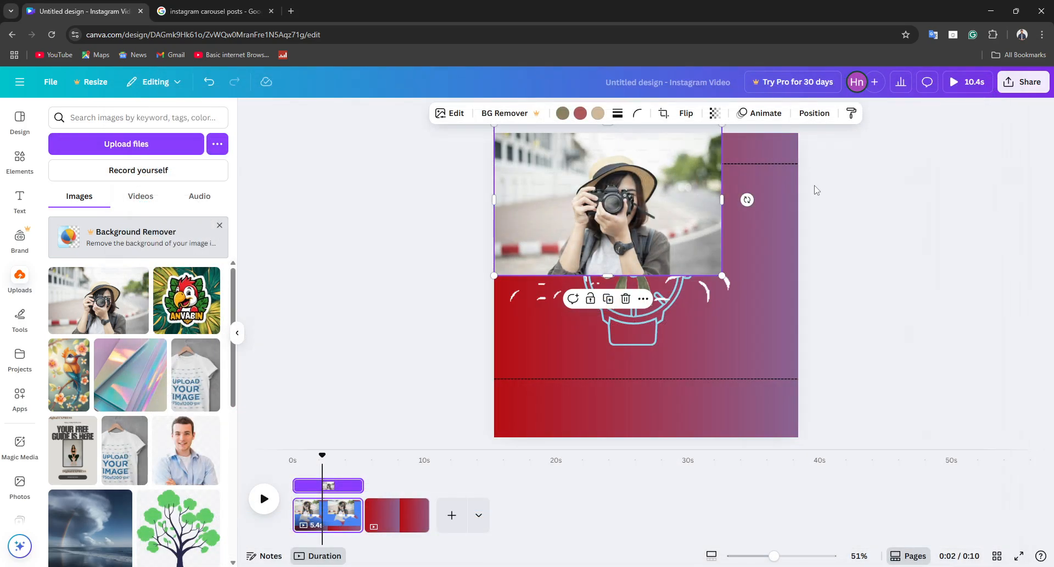
{"action": "right_click", "coordinate": [639, 166]}
{"action": "left_click", "coordinate": [645, 144]}
{"action": "left_click_drag", "start_coordinate": [638, 168], "coordinate": [669, 269]}
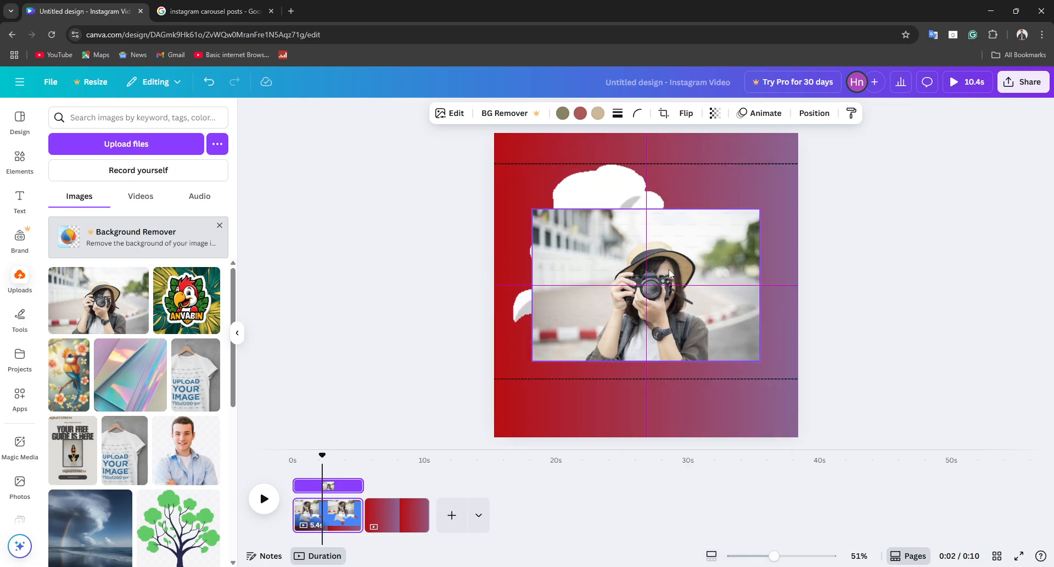
{"action": "left_click", "coordinate": [675, 238]}
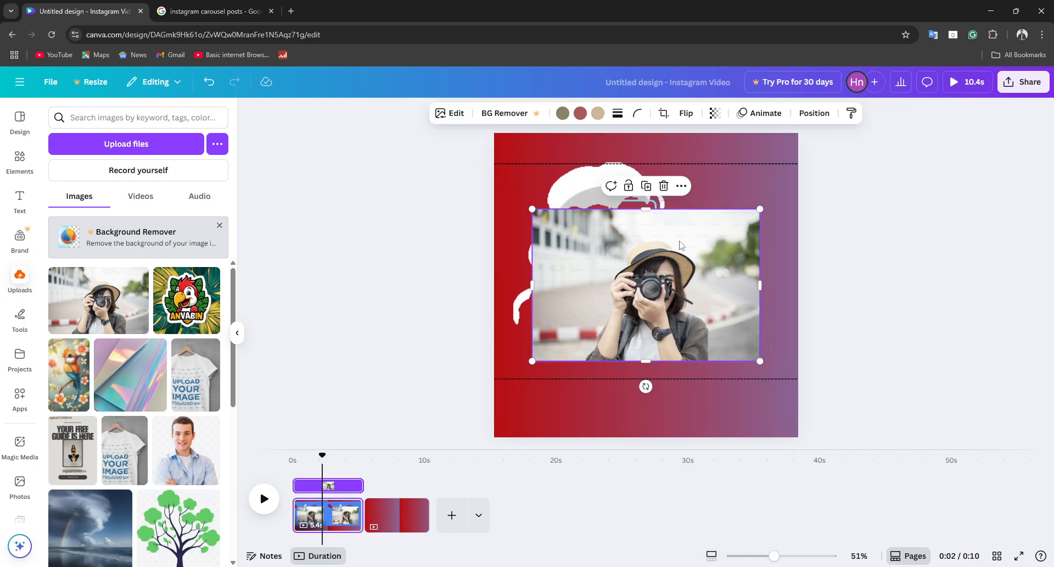
{"action": "left_click", "coordinate": [663, 186]}
Step: Add the uploaded holographic image to the first page and enlarge it to about 1,024 × 1,024 px
{"action": "left_click", "coordinate": [159, 366]}
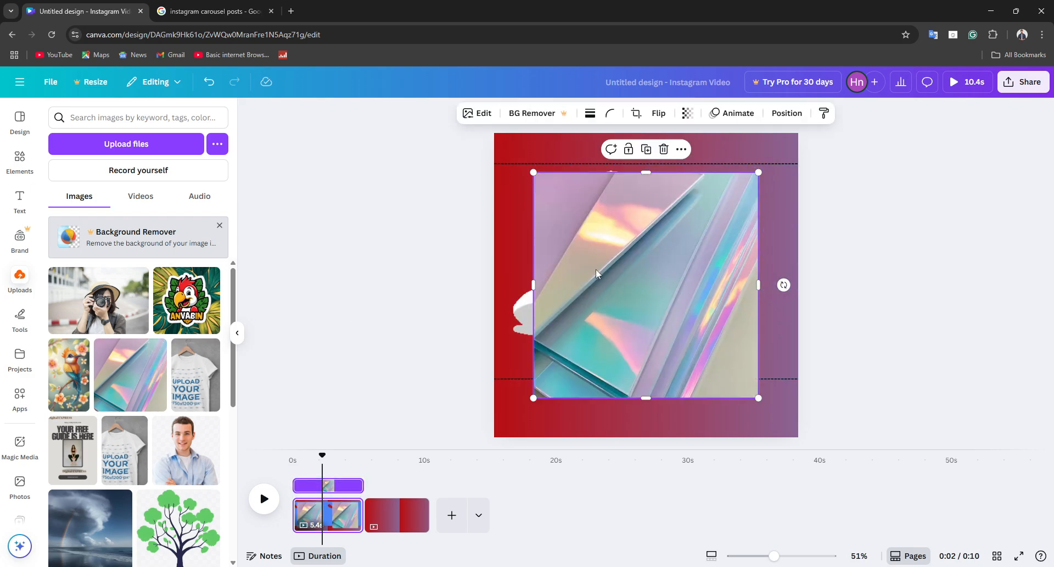
{"action": "left_click_drag", "start_coordinate": [596, 273], "coordinate": [556, 255]}
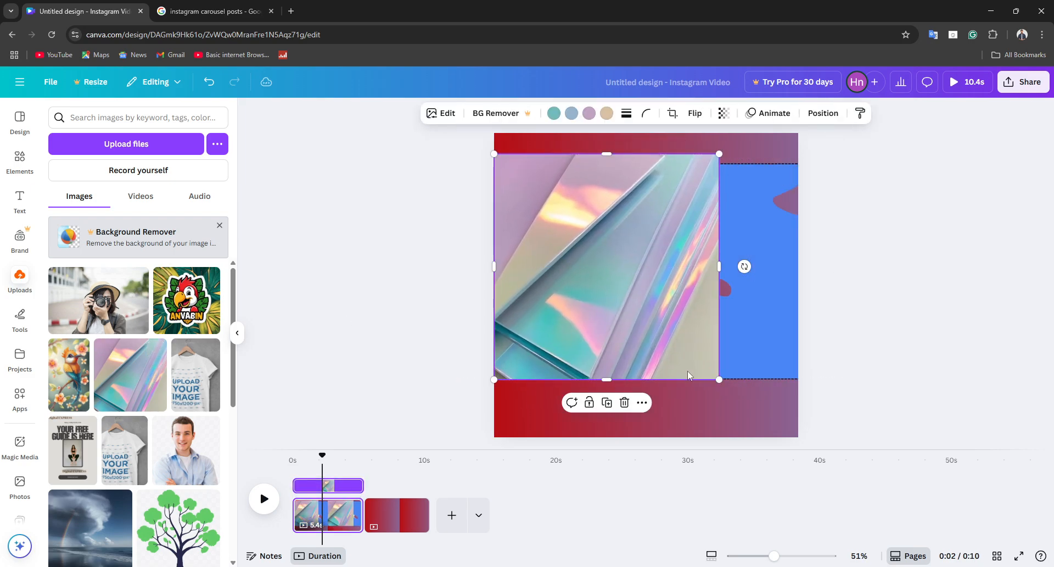
{"action": "left_click_drag", "start_coordinate": [719, 379], "coordinate": [812, 412]}
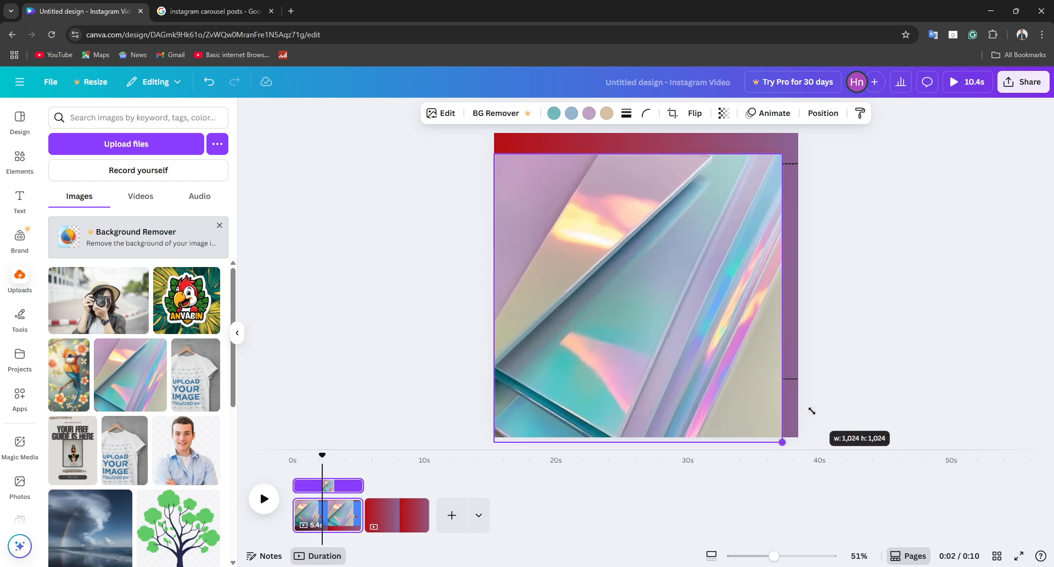
Step: Send the holographic image two layers backward and center it so that it fills the page's height
{"action": "right_click", "coordinate": [644, 262]}
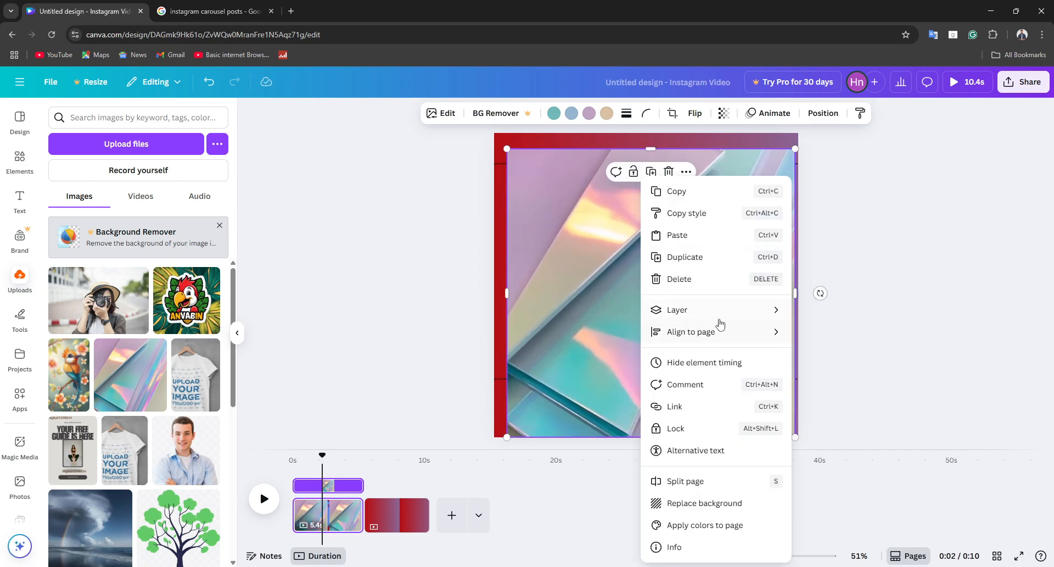
{"action": "mouse_move", "coordinate": [716, 317]}
{"action": "left_click", "coordinate": [829, 364]}
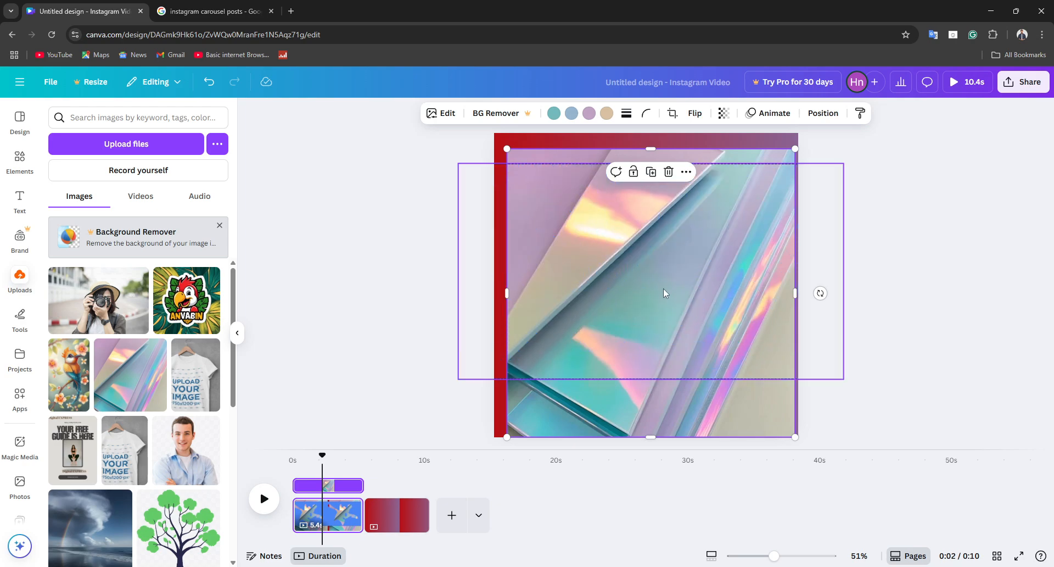
{"action": "left_click_drag", "start_coordinate": [548, 154], "coordinate": [544, 153]}
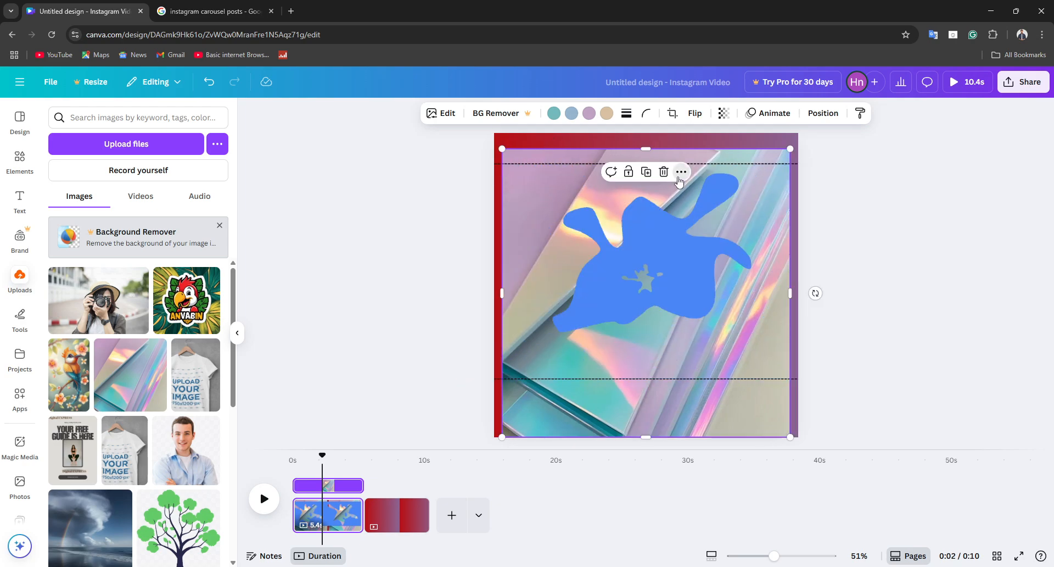
{"action": "left_click", "coordinate": [682, 173]}
{"action": "mouse_move", "coordinate": [790, 326]}
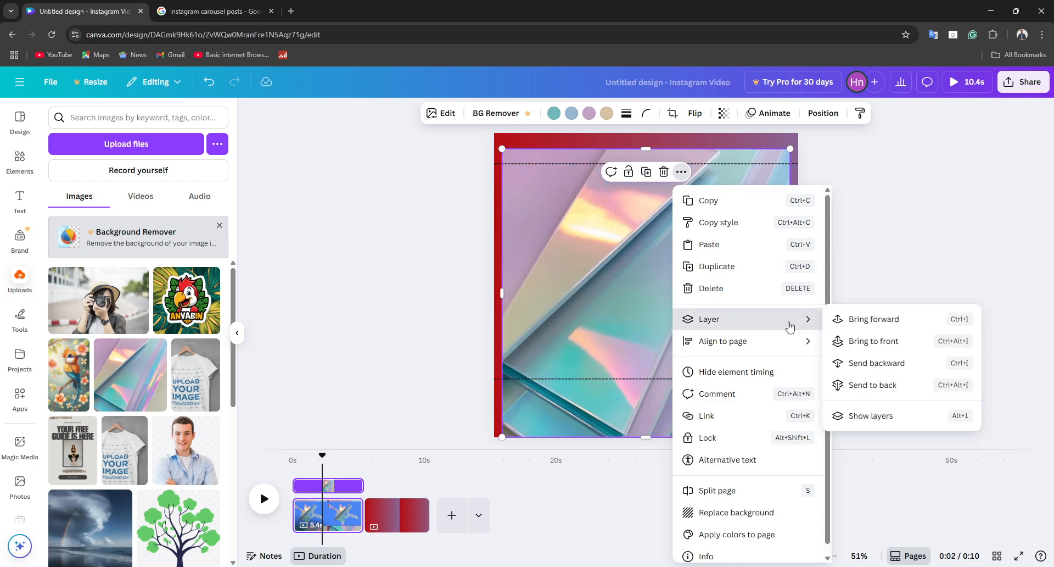
{"action": "left_click", "coordinate": [877, 363]}
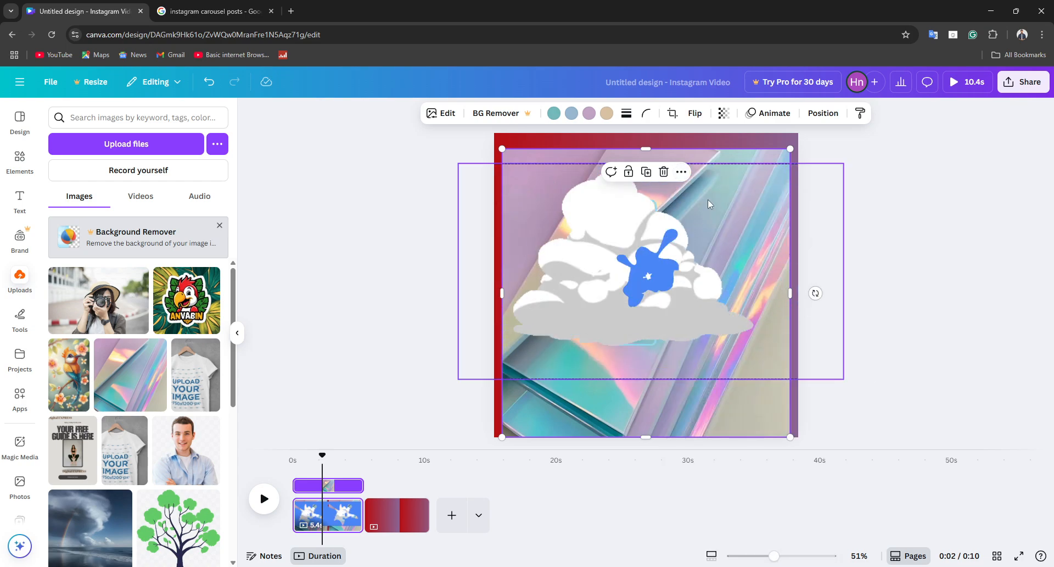
{"action": "left_click_drag", "start_coordinate": [695, 152], "coordinate": [687, 140]}
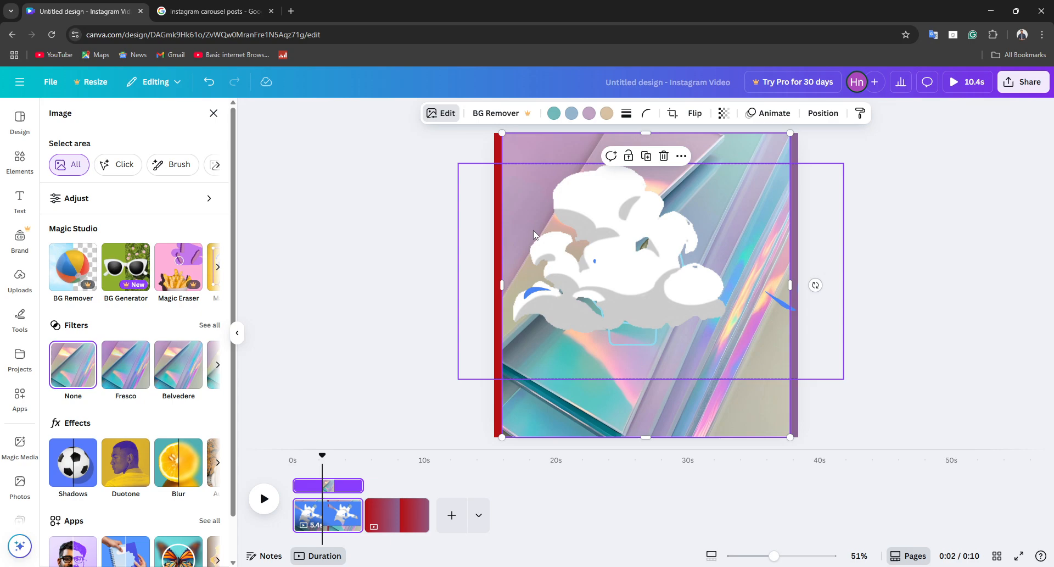
Step: Split the first page at the playhead and delete the holographic image from the second part
{"action": "left_click", "coordinate": [683, 157]}
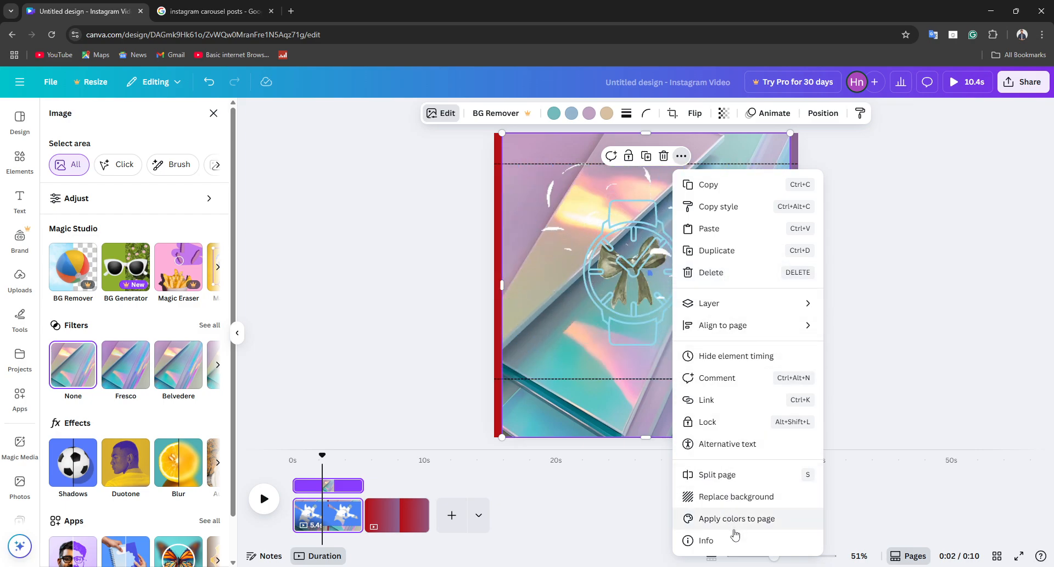
{"action": "left_click", "coordinate": [739, 475]}
{"action": "left_click", "coordinate": [724, 271]}
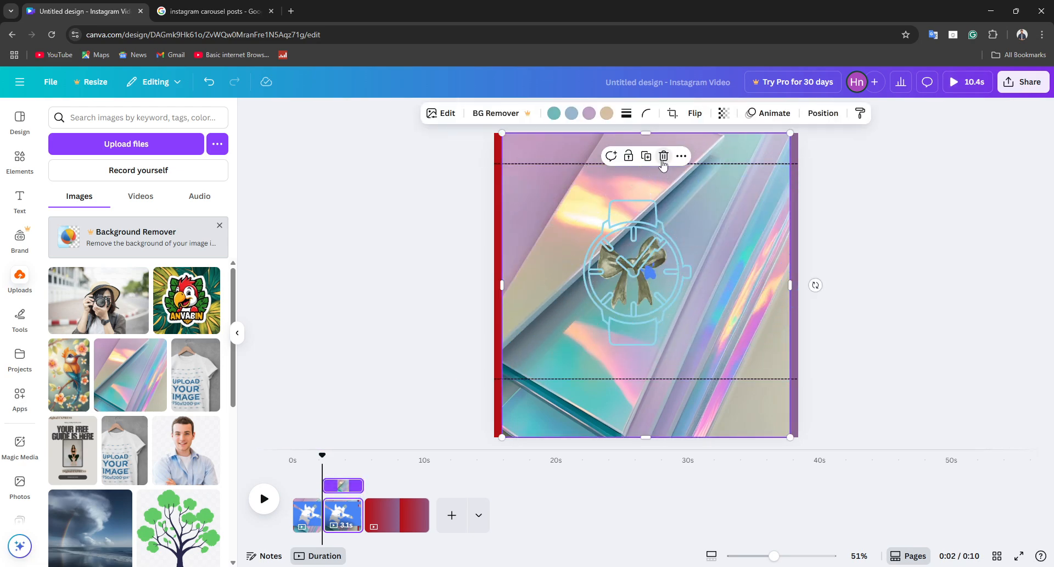
{"action": "left_click", "coordinate": [388, 286]}
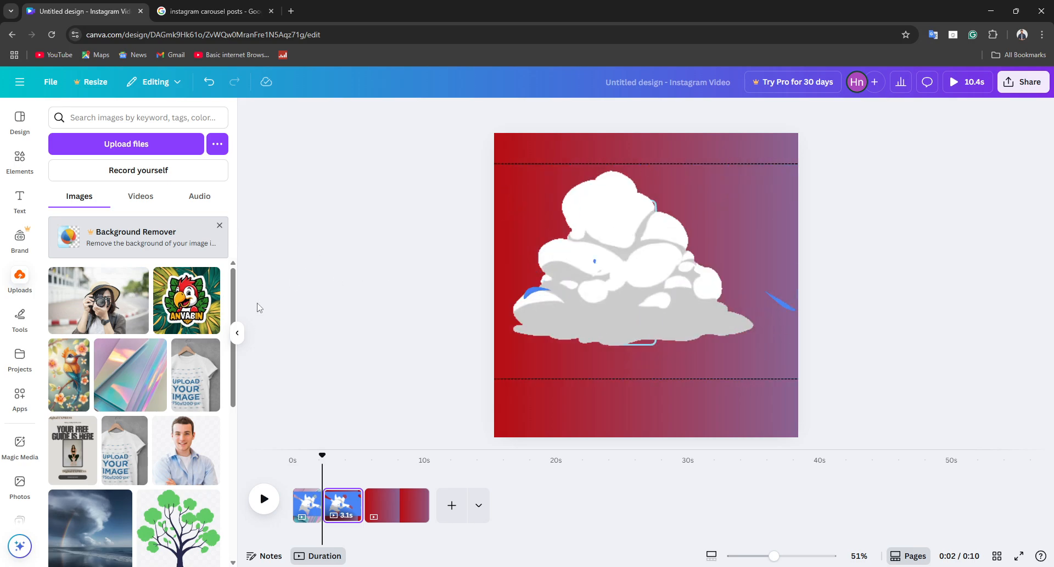
Step: Download pages 1–3 of the design as an MP4 video
{"action": "scroll", "coordinate": [414, 359], "scroll_direction": "down", "scroll_amount": 1}
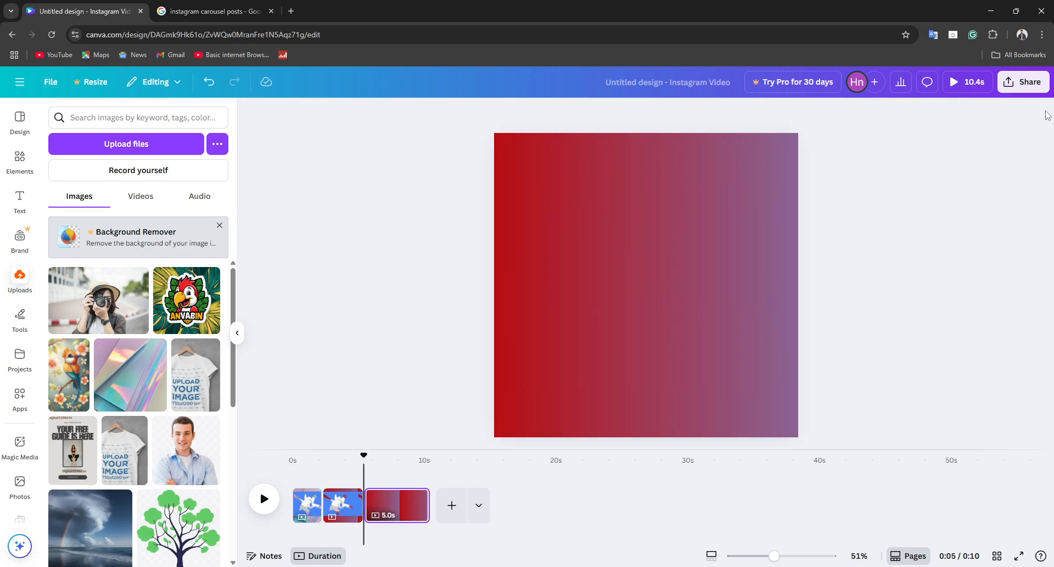
{"action": "left_click", "coordinate": [1024, 83]}
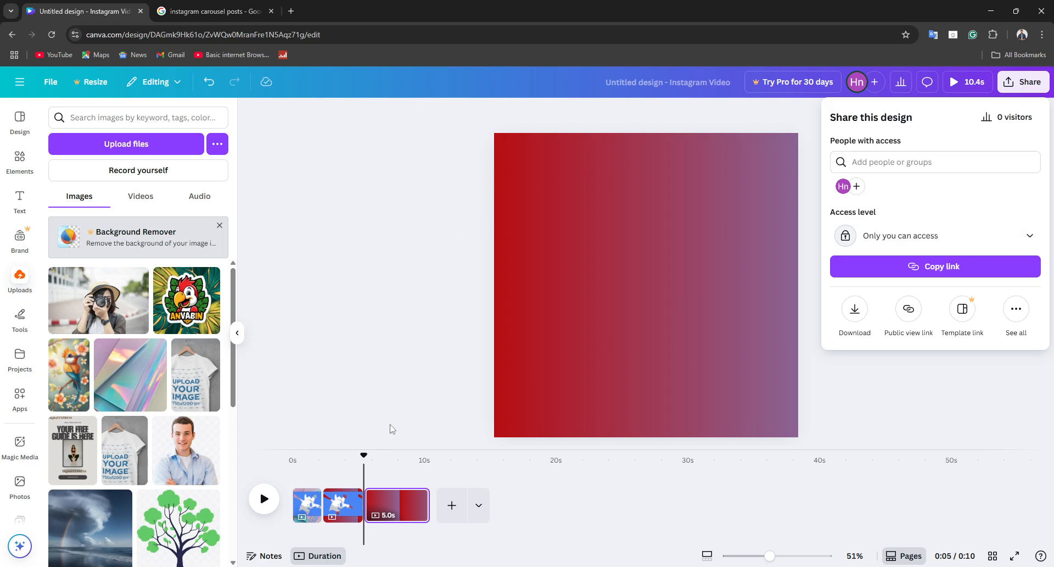
{"action": "left_click", "coordinate": [368, 478]}
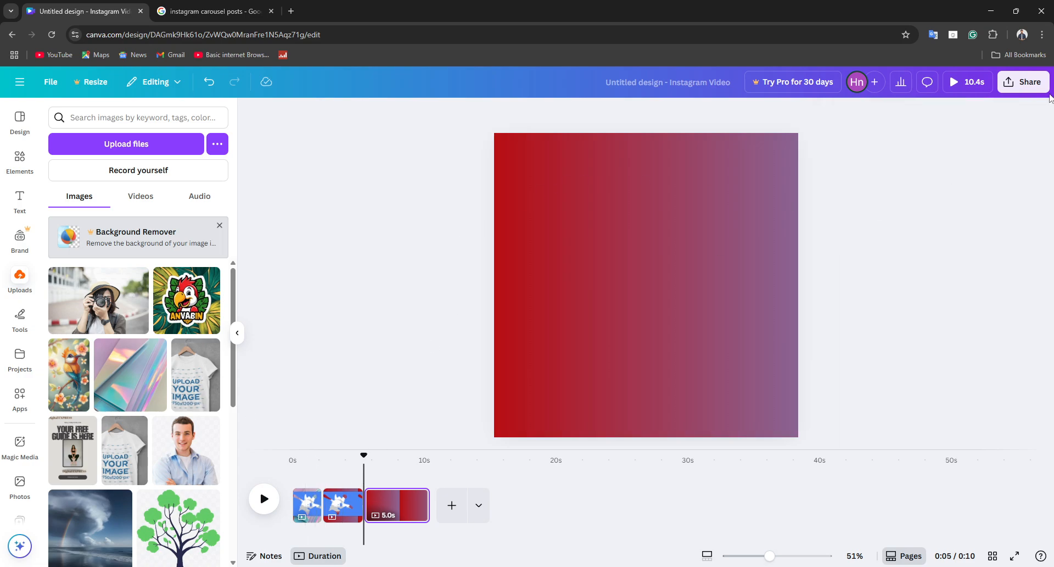
{"action": "left_click", "coordinate": [1026, 87]}
{"action": "left_click", "coordinate": [853, 308]}
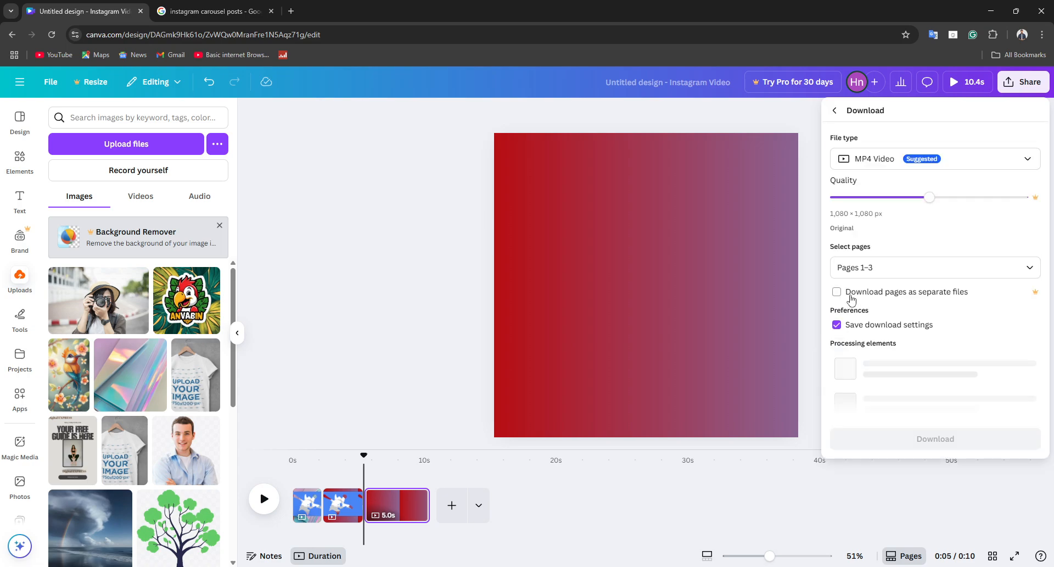
{"action": "left_click", "coordinate": [873, 160]}
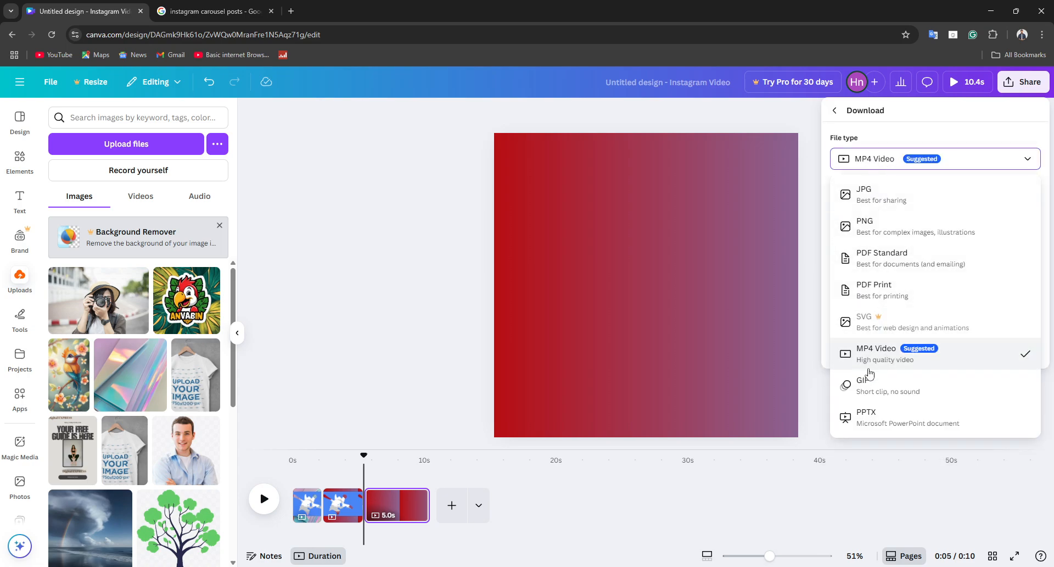
{"action": "left_click", "coordinate": [886, 357]}
{"action": "left_click", "coordinate": [914, 352]}
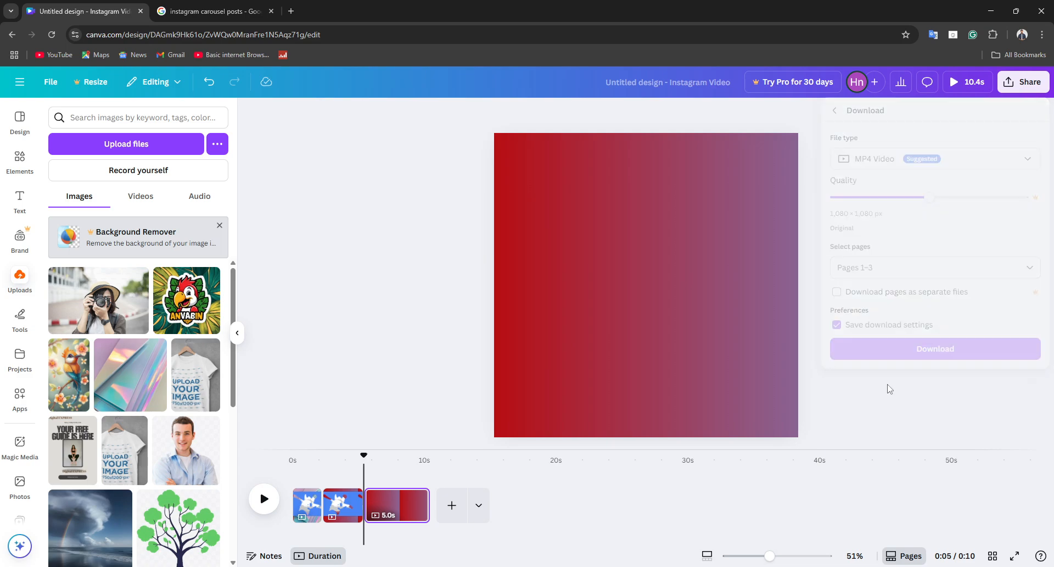